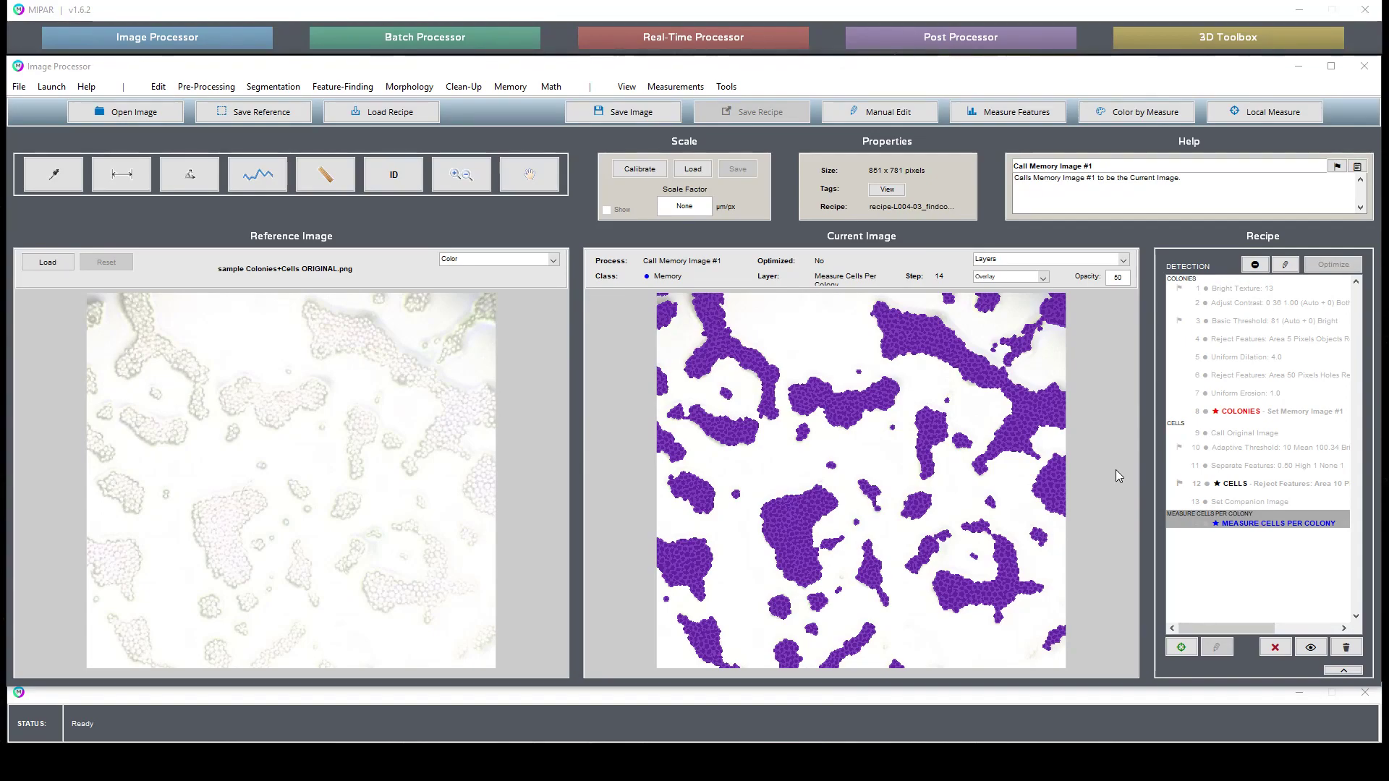
Step: Review the colony detection steps of the recipe one by one, from Bright Texture through the stored COLONIES layer
click(1227, 289)
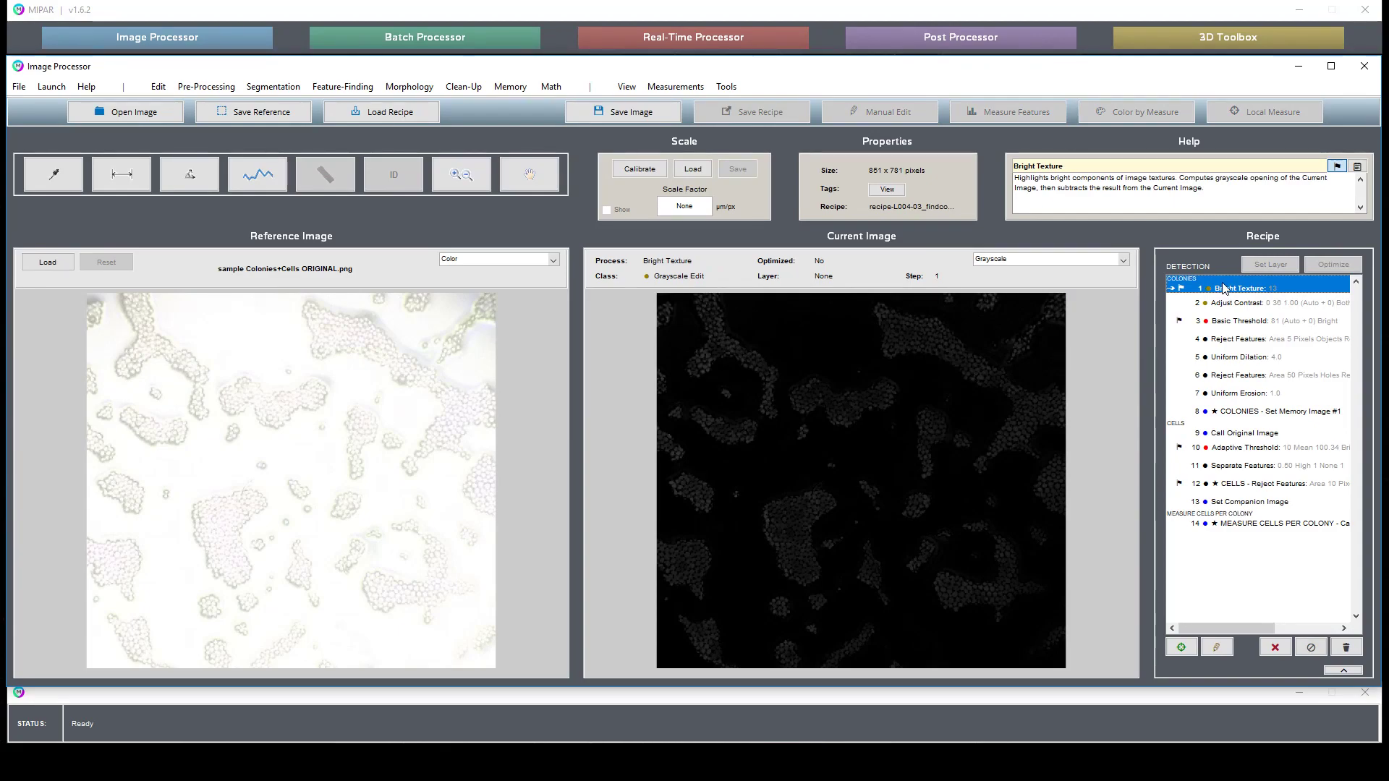
click(1255, 305)
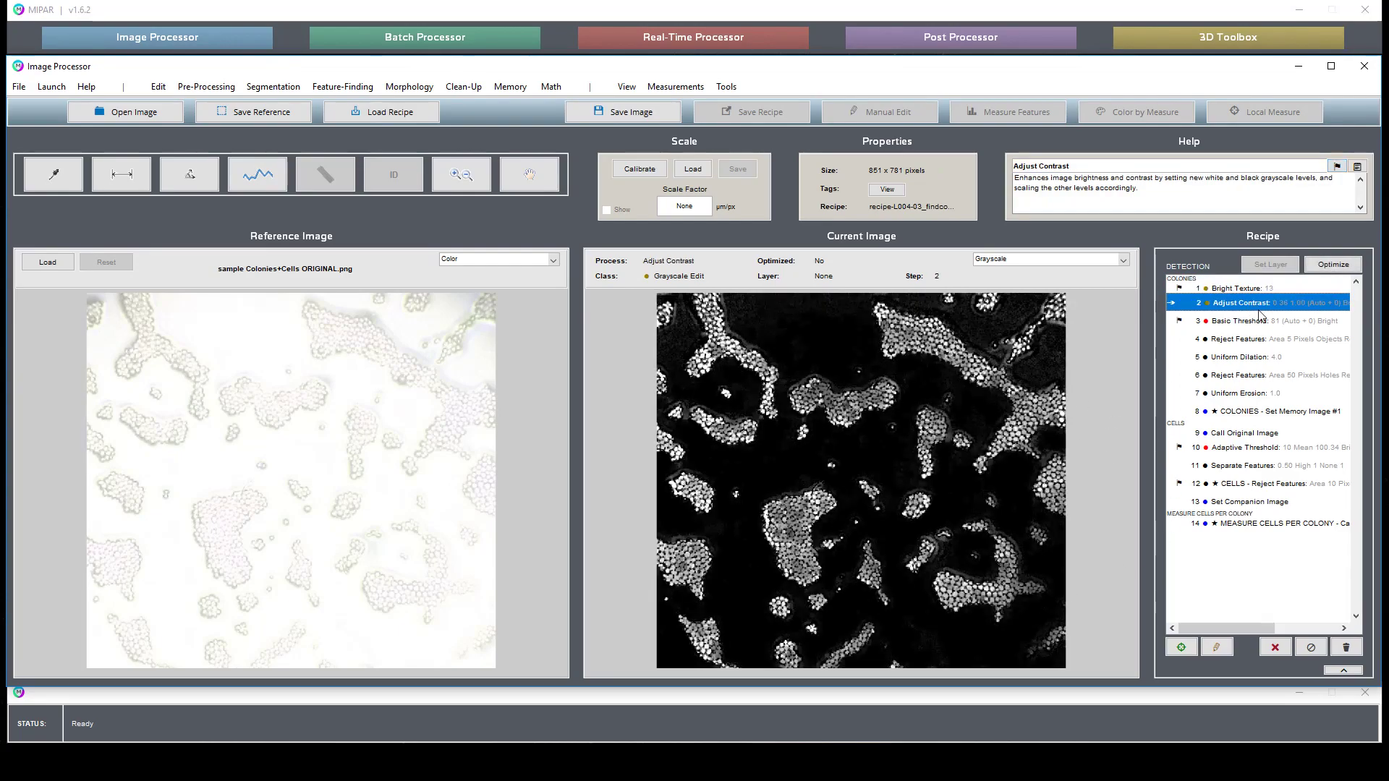
click(1273, 322)
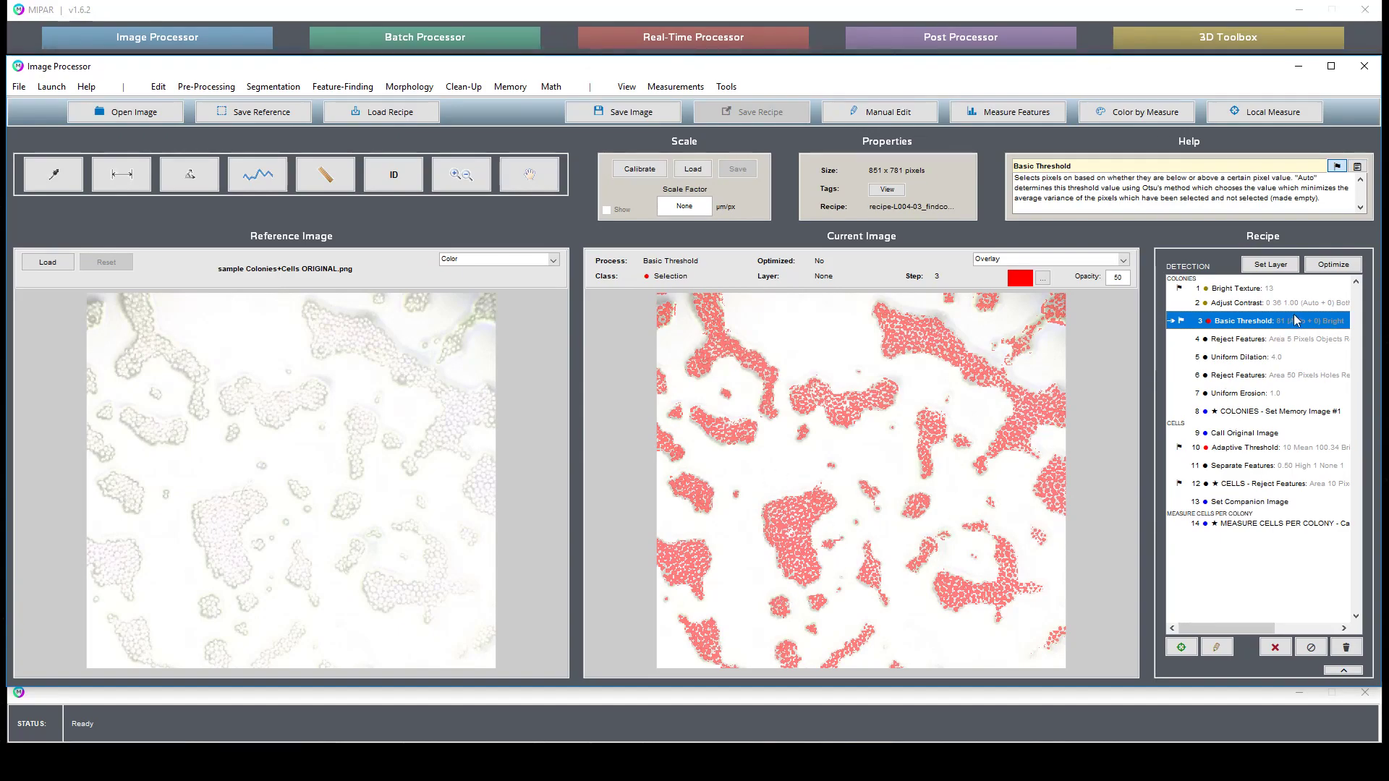
click(1250, 337)
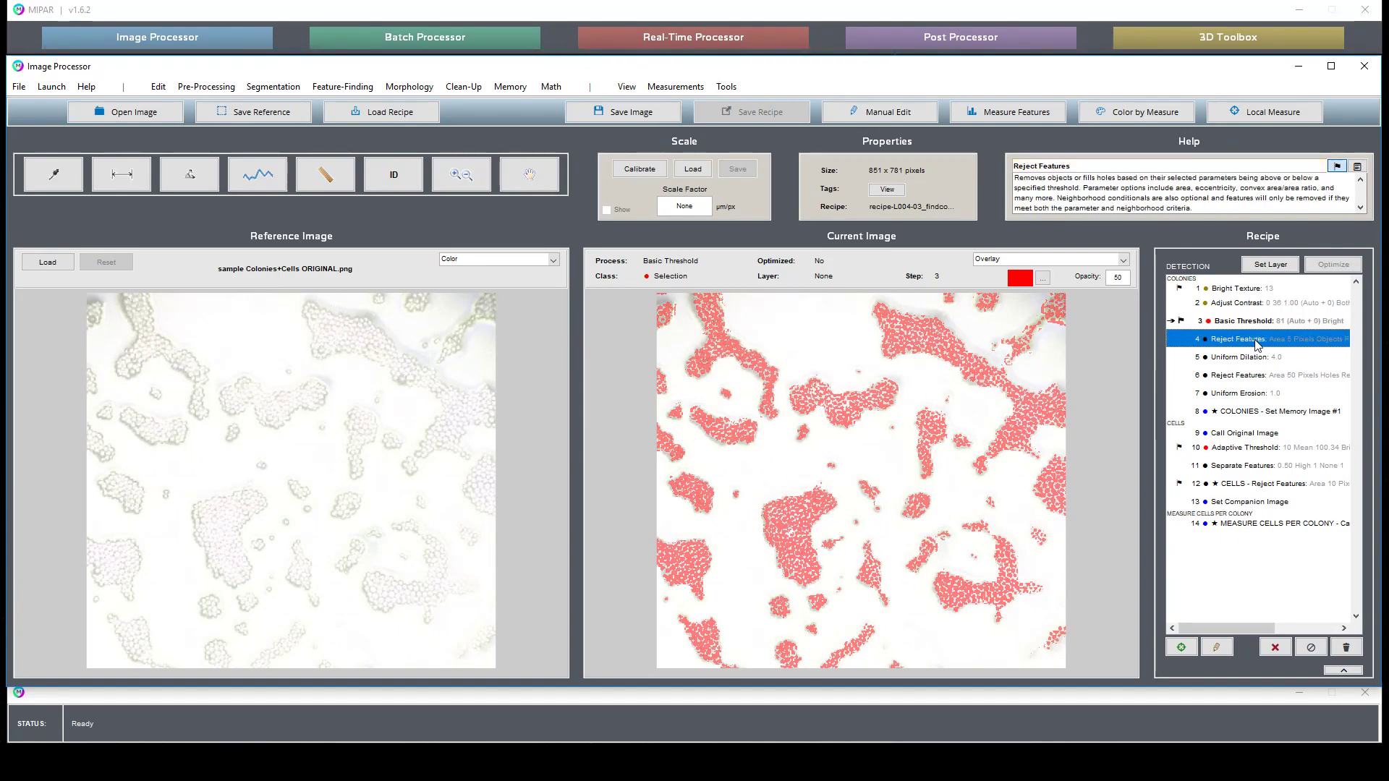
click(1256, 356)
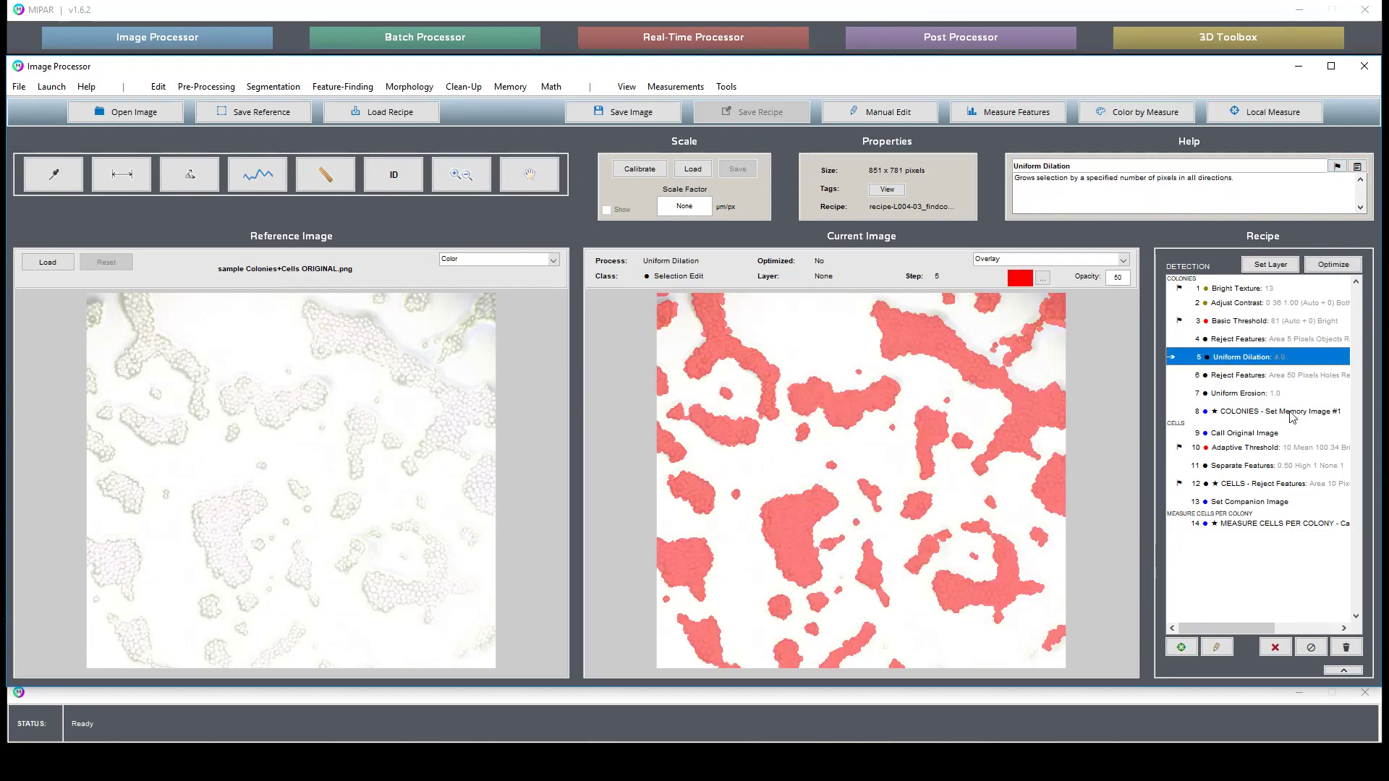
click(1256, 378)
click(1264, 392)
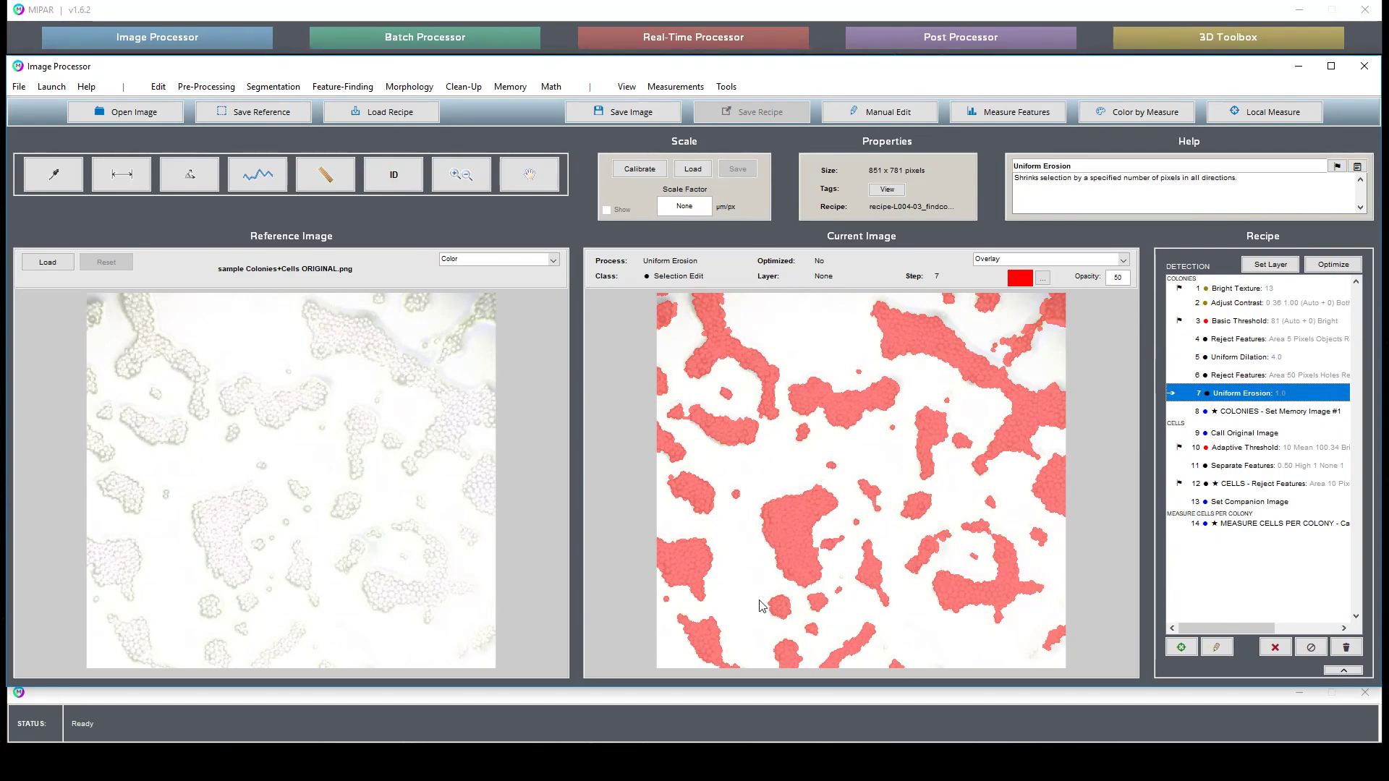
click(1268, 412)
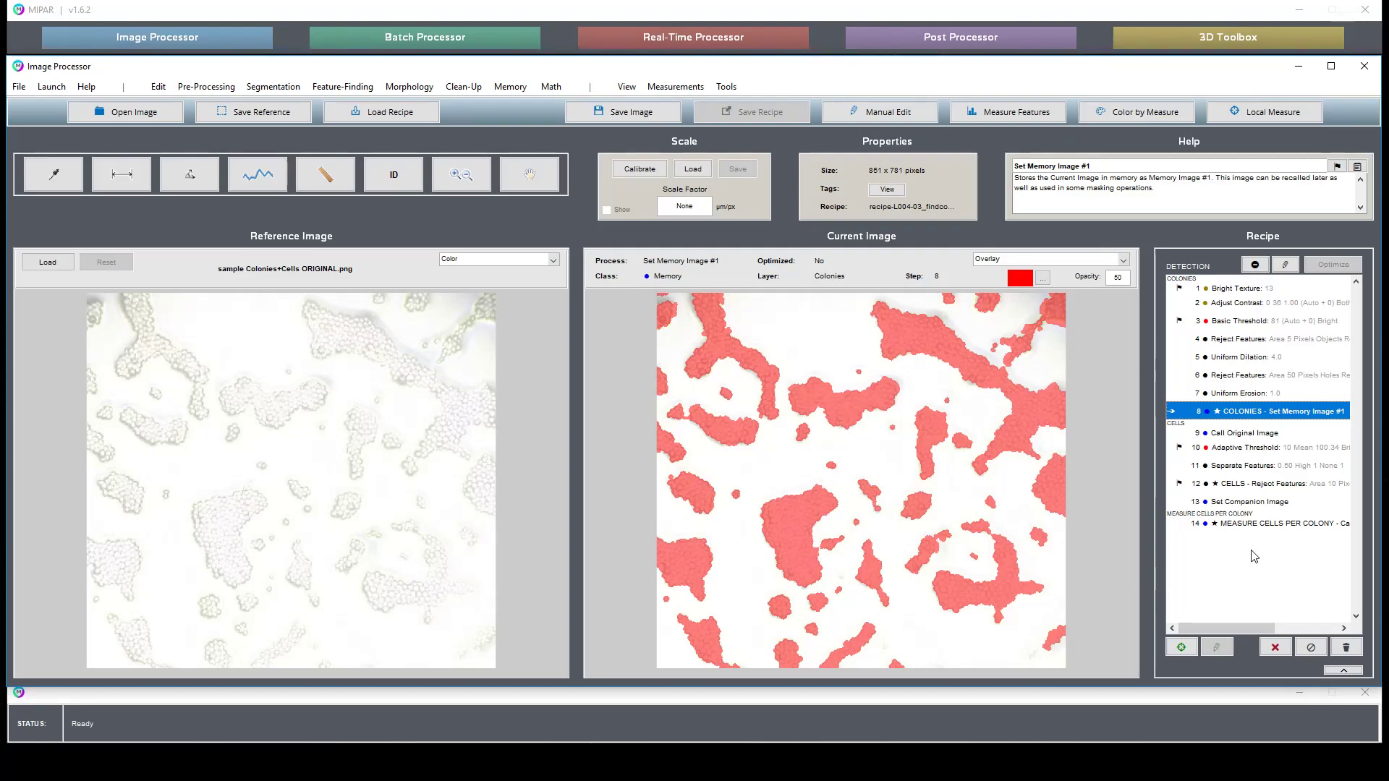
Step: Review the Call Original Image step and inspect the Adaptive Threshold settings on a magnified preview without changing them
click(1235, 434)
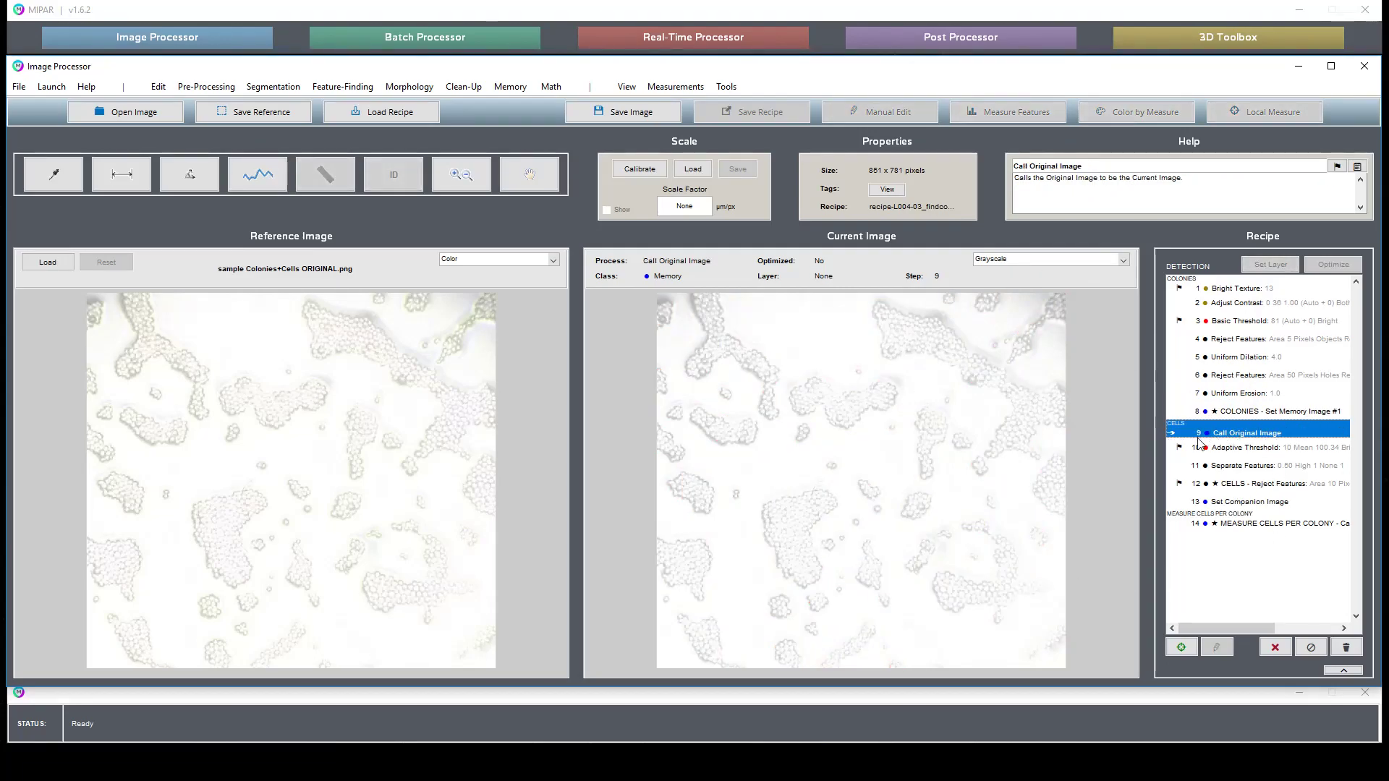
click(1282, 449)
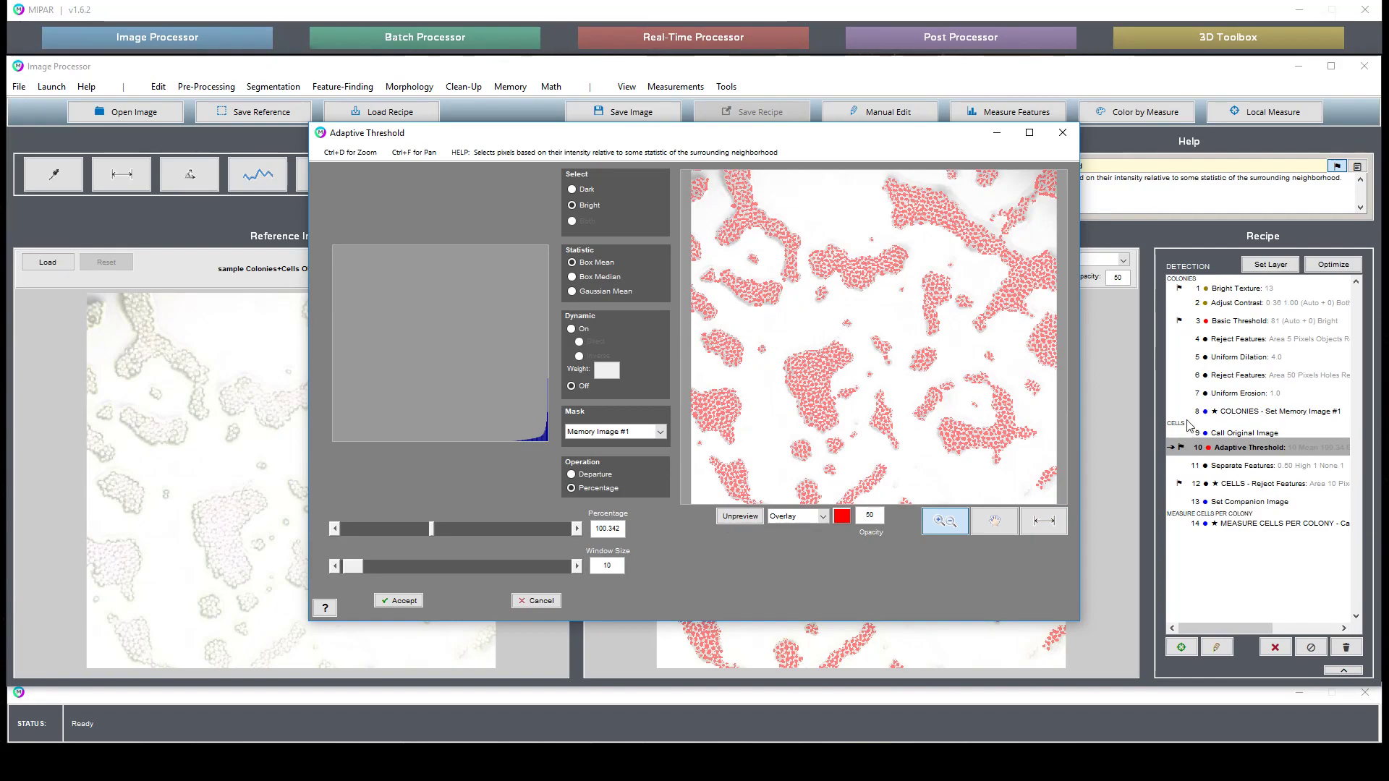
click(957, 226)
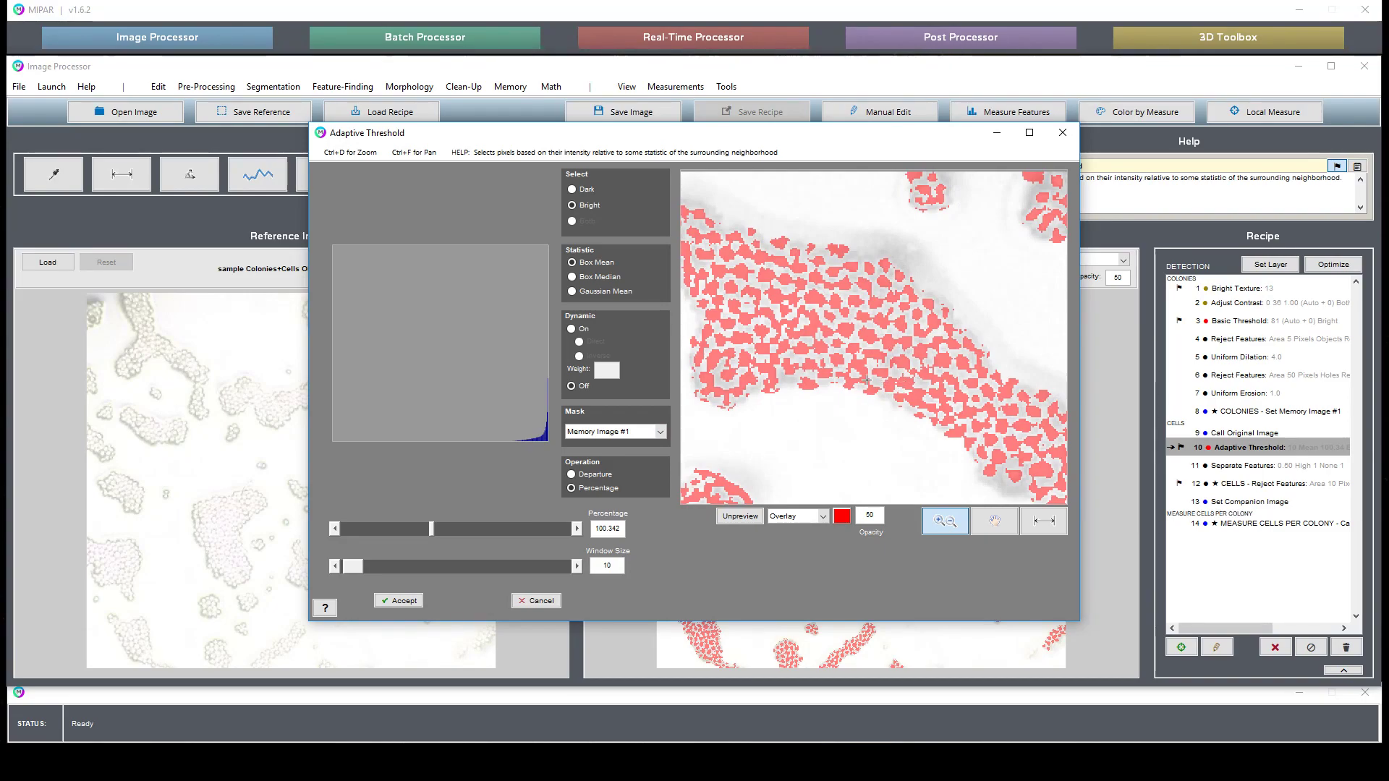
click(536, 600)
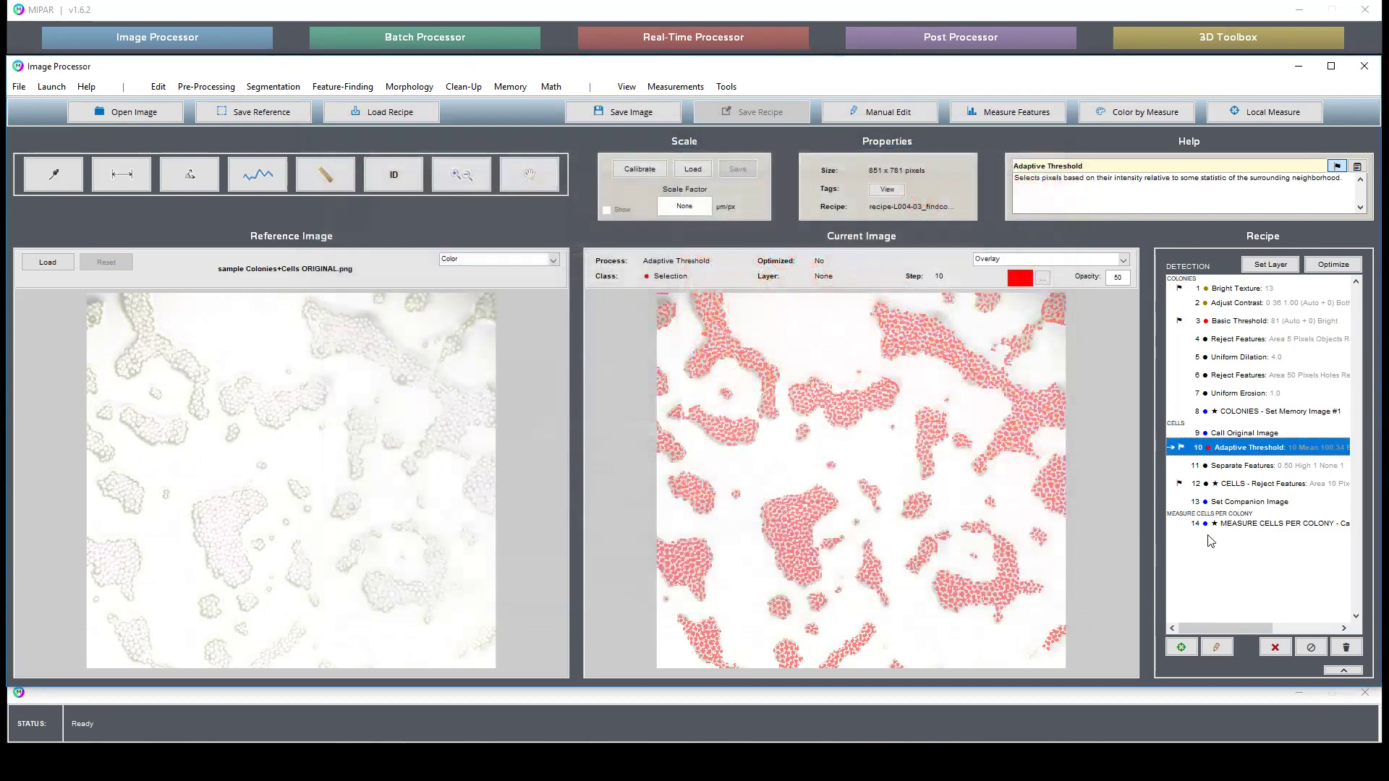
Step: Review the Separate Features and CELLS Reject Features steps, examining the detected cells in the large central colony up close
click(1279, 467)
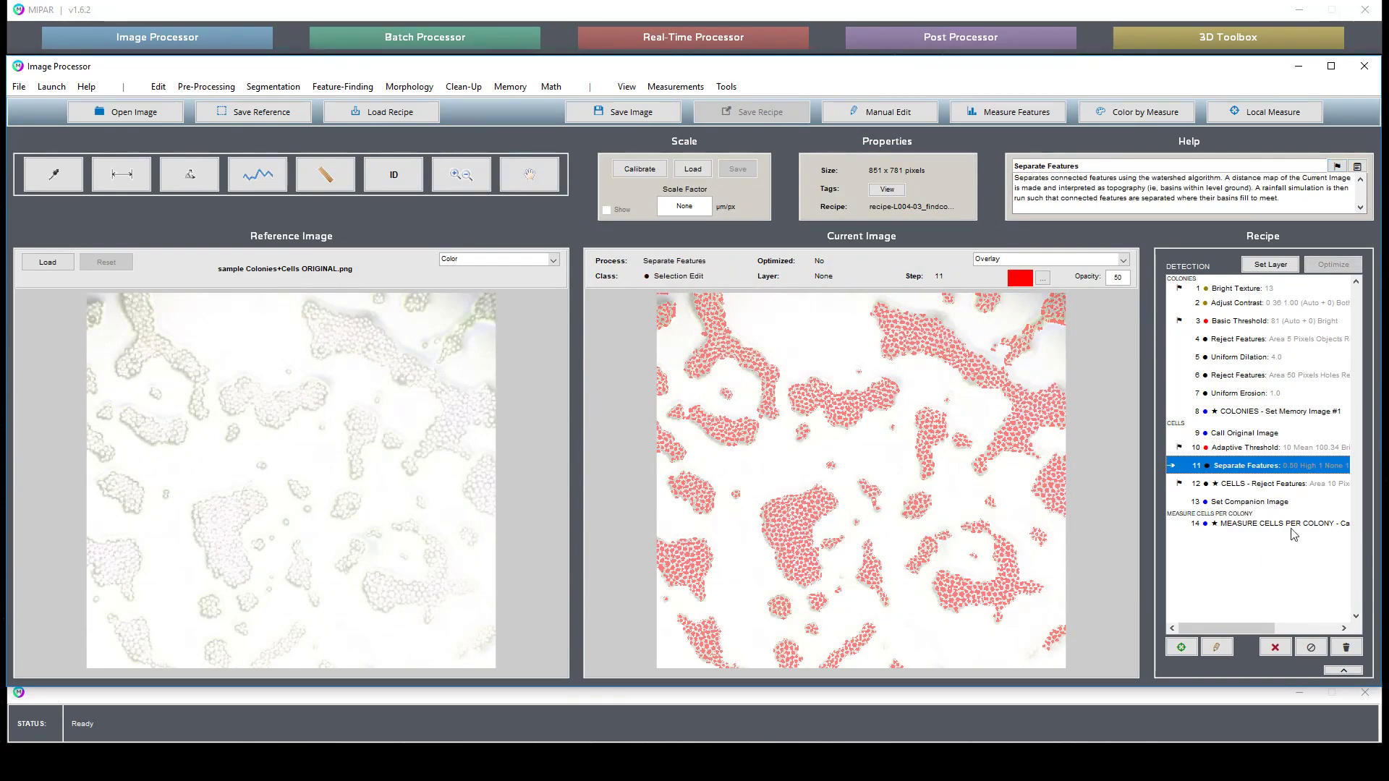
click(1297, 489)
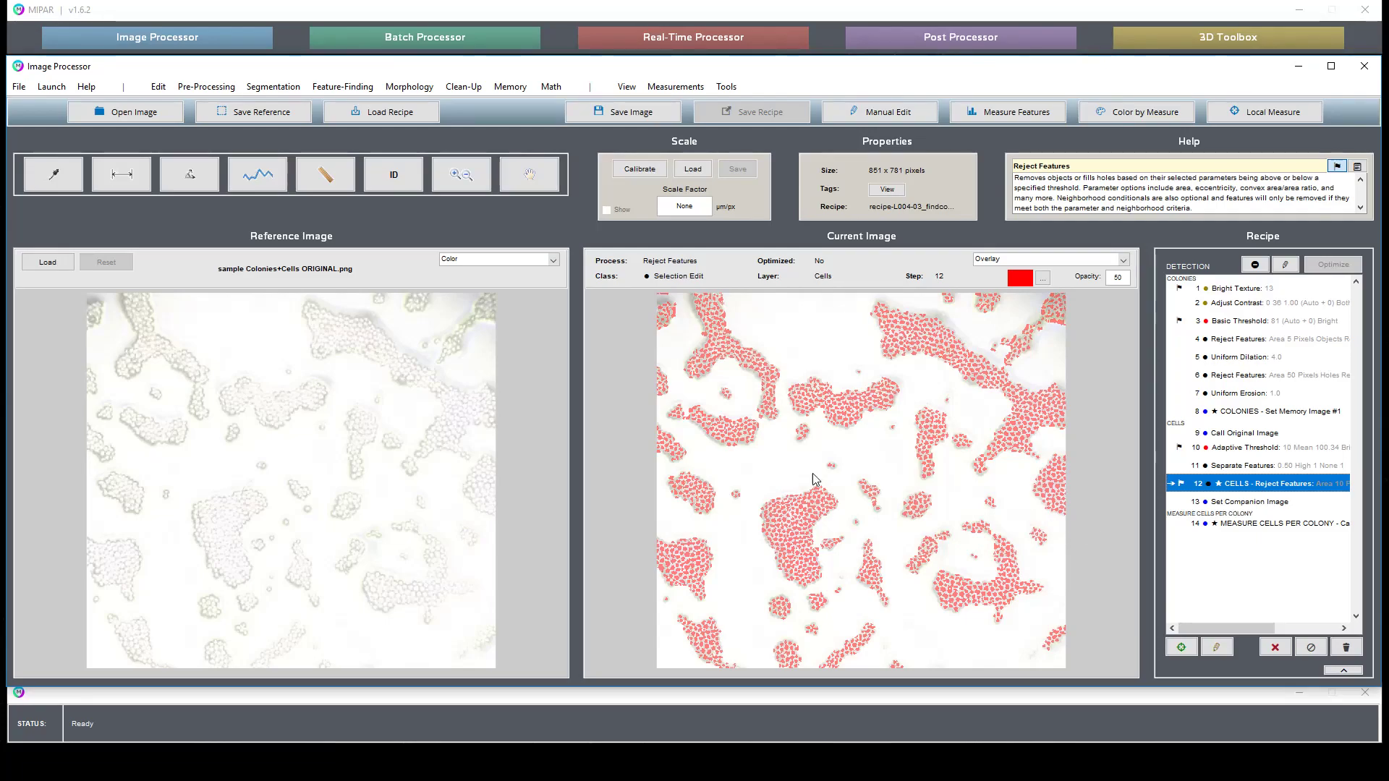
click(461, 174)
drag(727, 482, 933, 627)
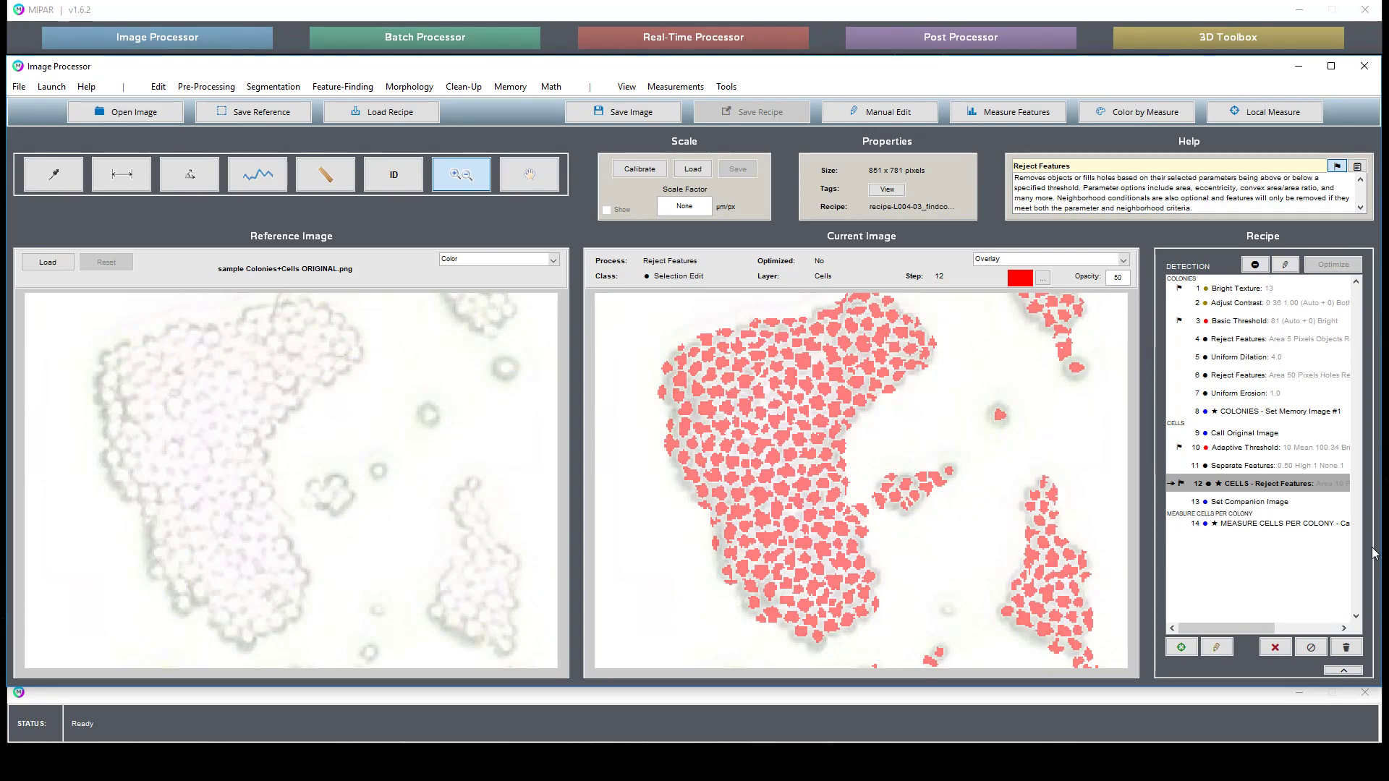
Step: Review the Set Companion Image and MEASURE CELLS PER COLONY steps, ending with the whole image in view
click(1270, 503)
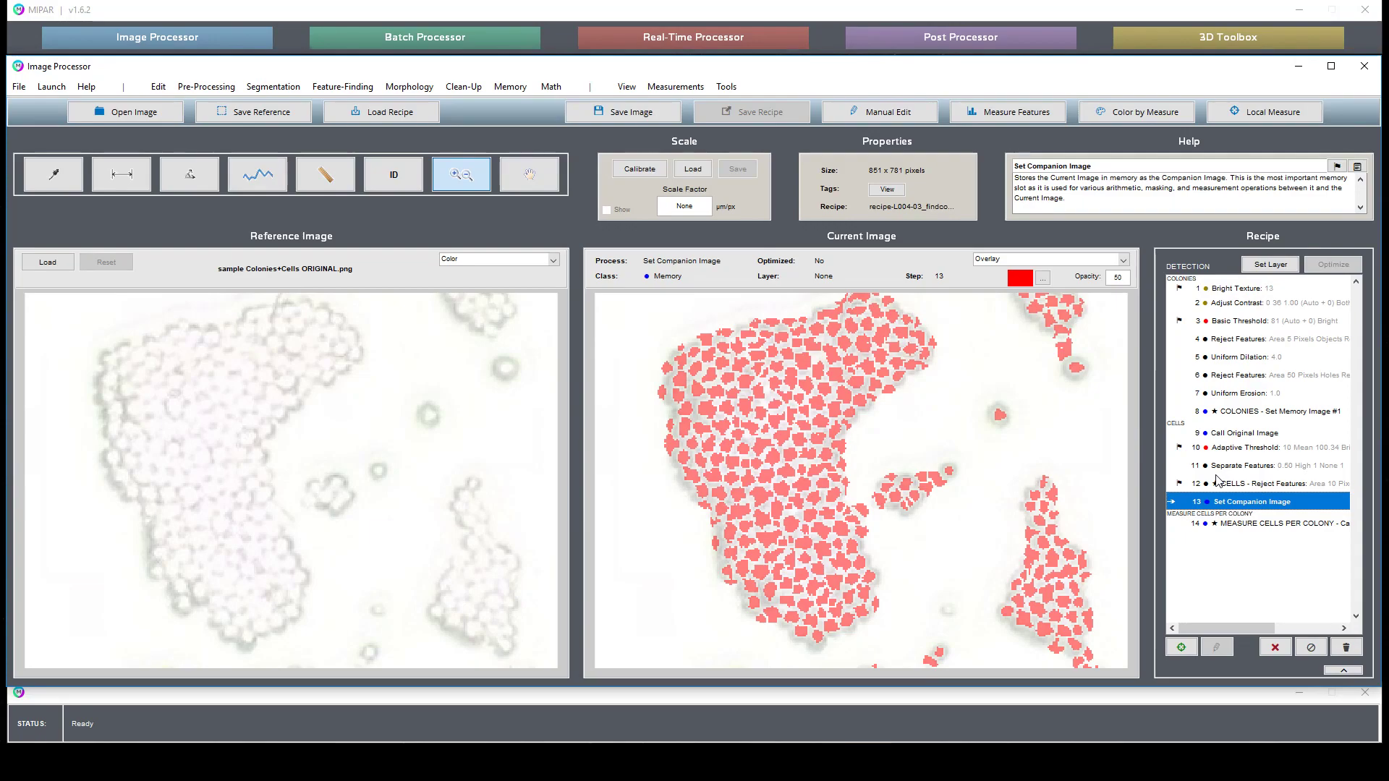
click(1254, 528)
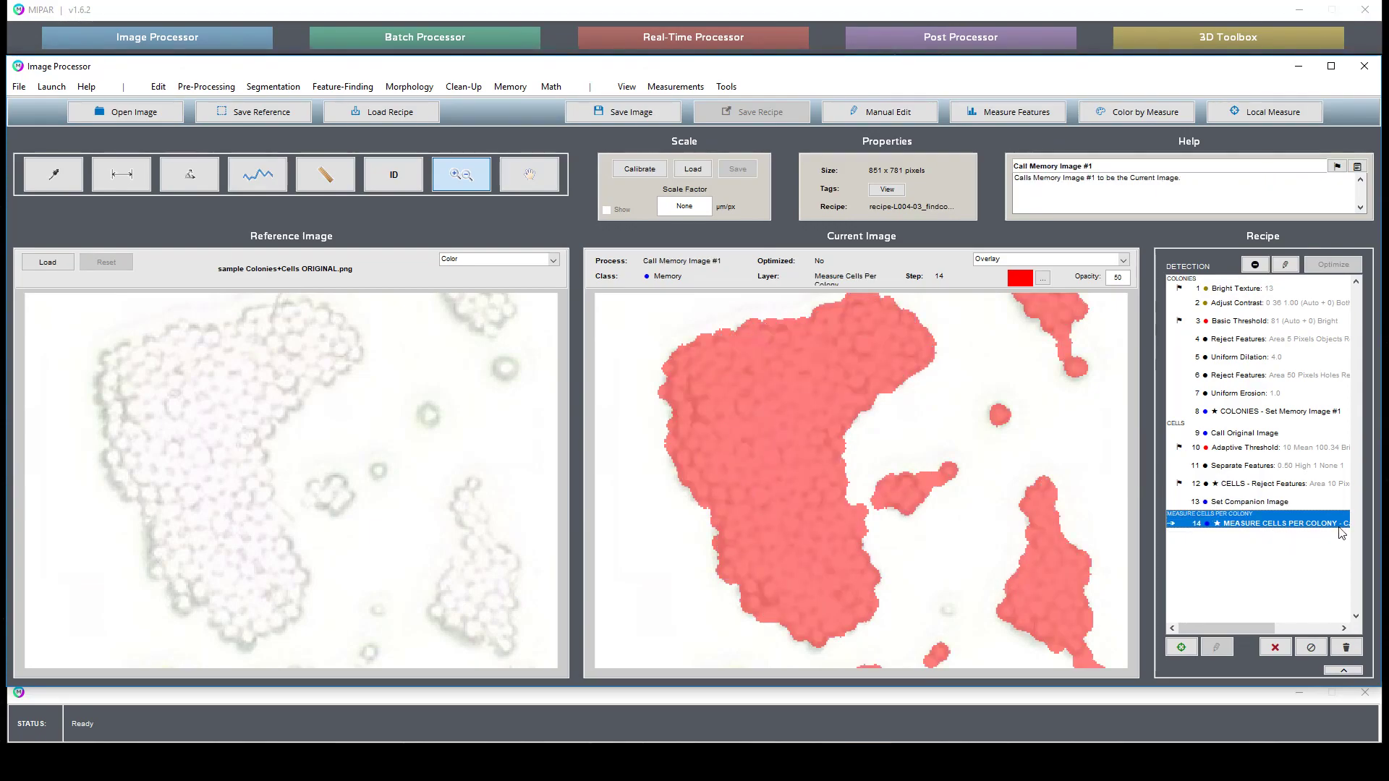
double_click(967, 571)
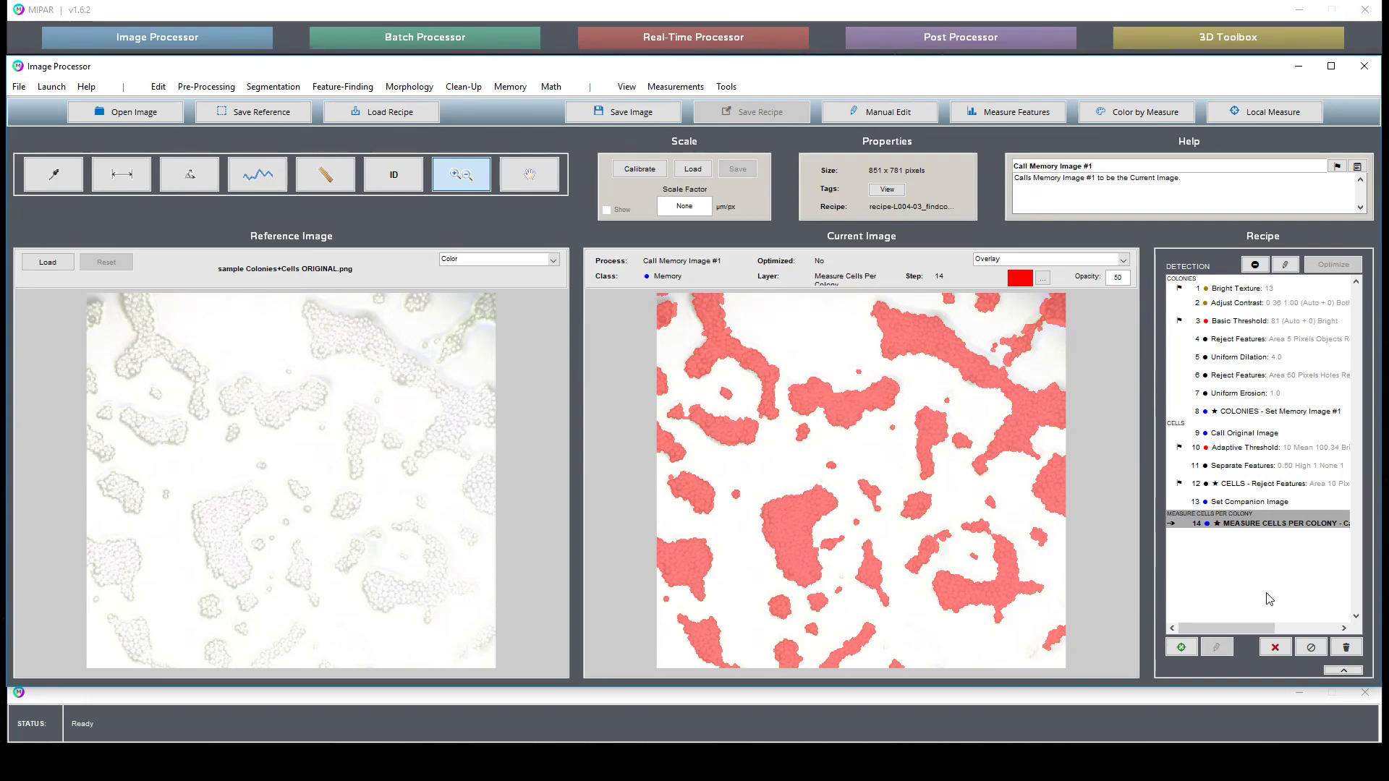
Step: Add a Count measurement to the recipe and dismiss its results table
click(1344, 671)
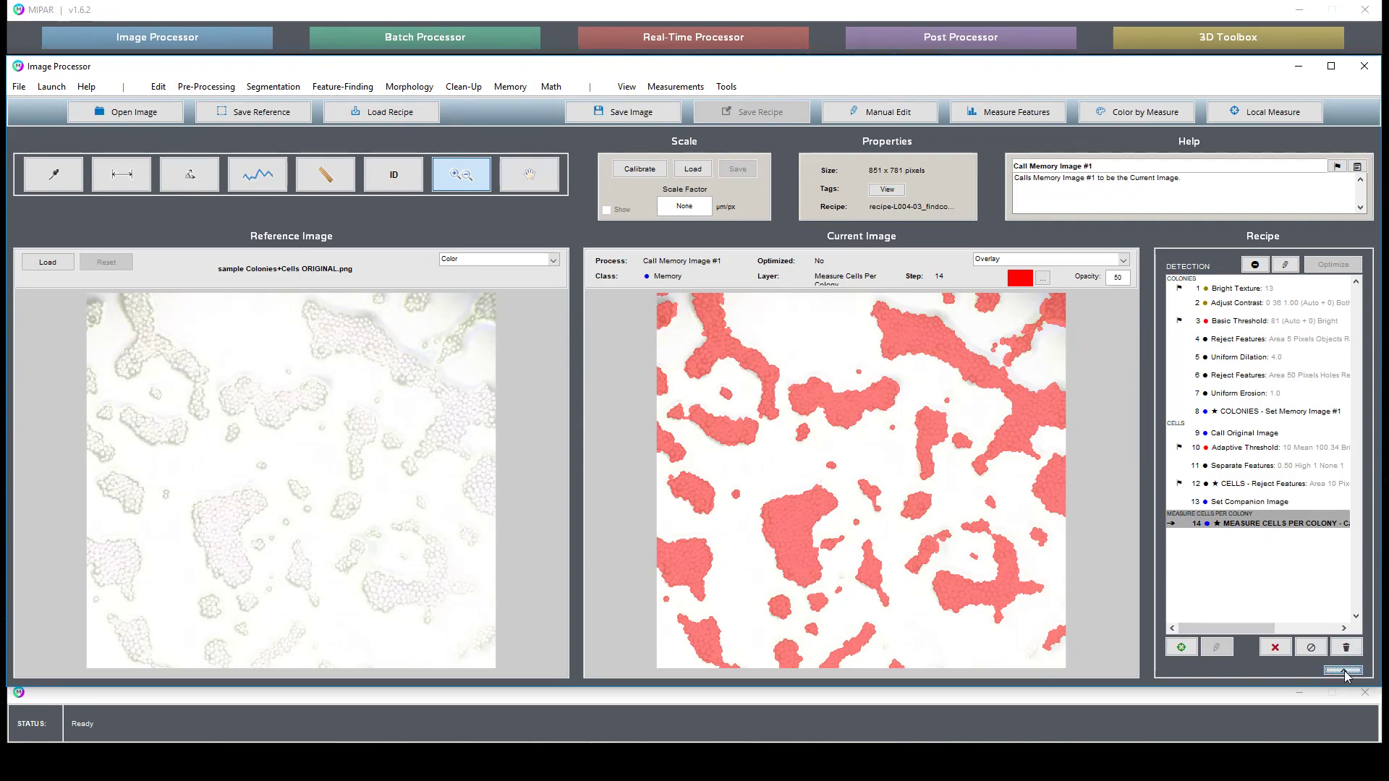
click(675, 87)
click(687, 168)
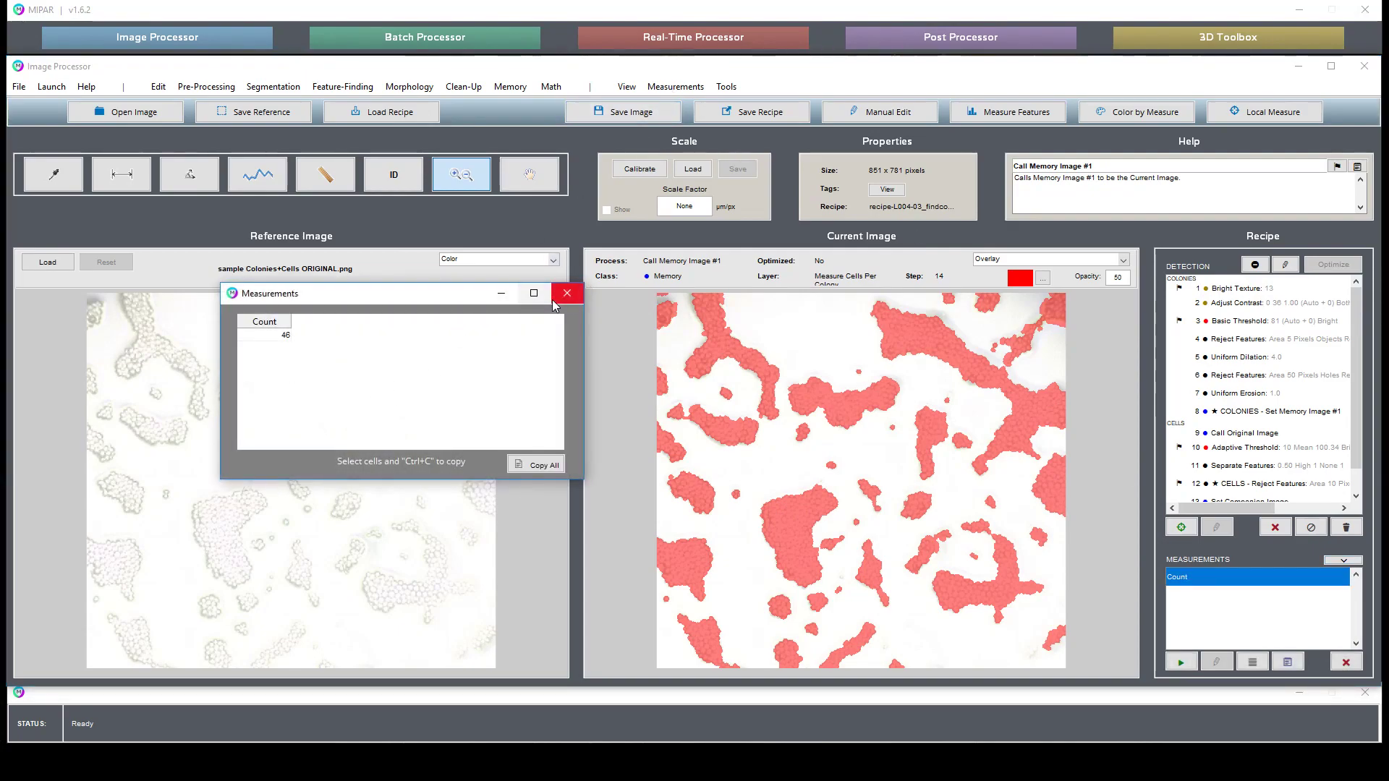
click(567, 293)
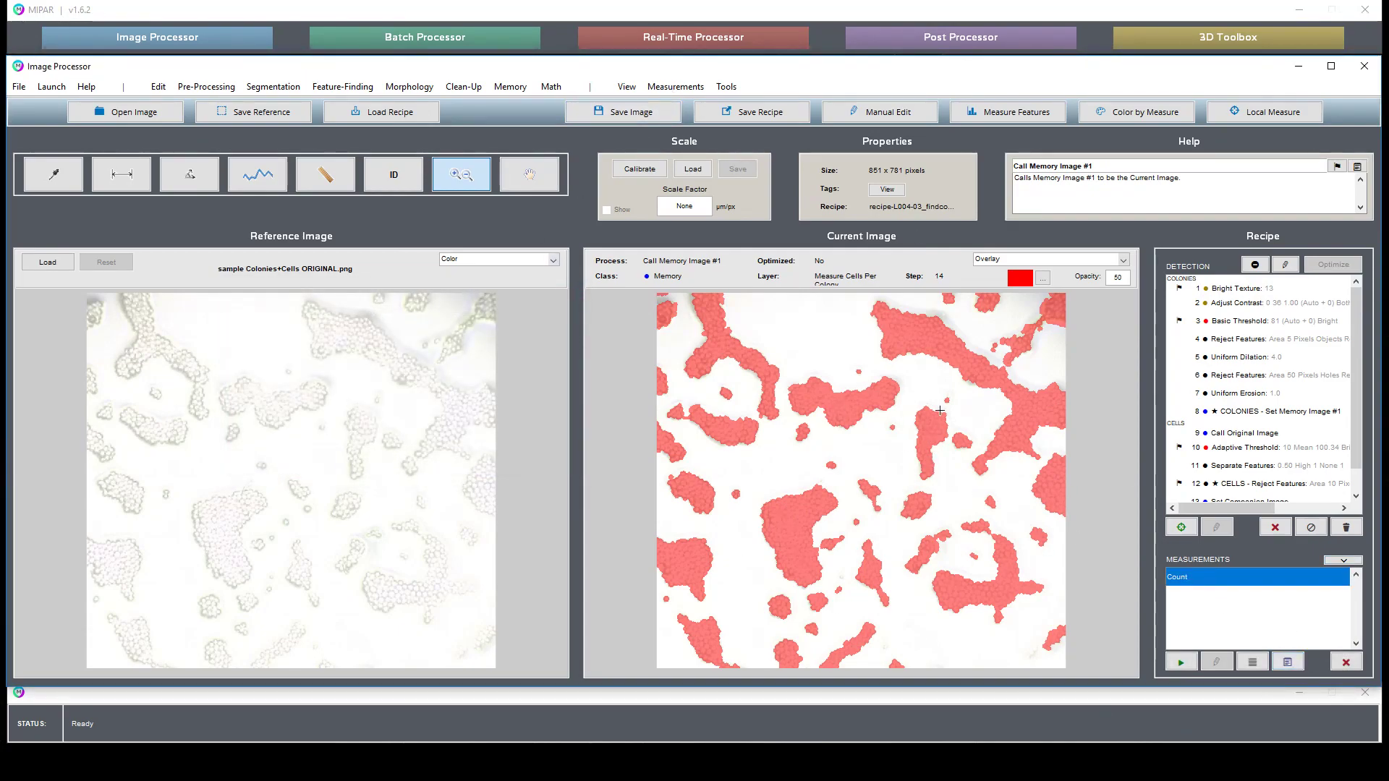
Step: Restrict the Count measurement to the Cells and Colonies layers and check its results table
click(1252, 662)
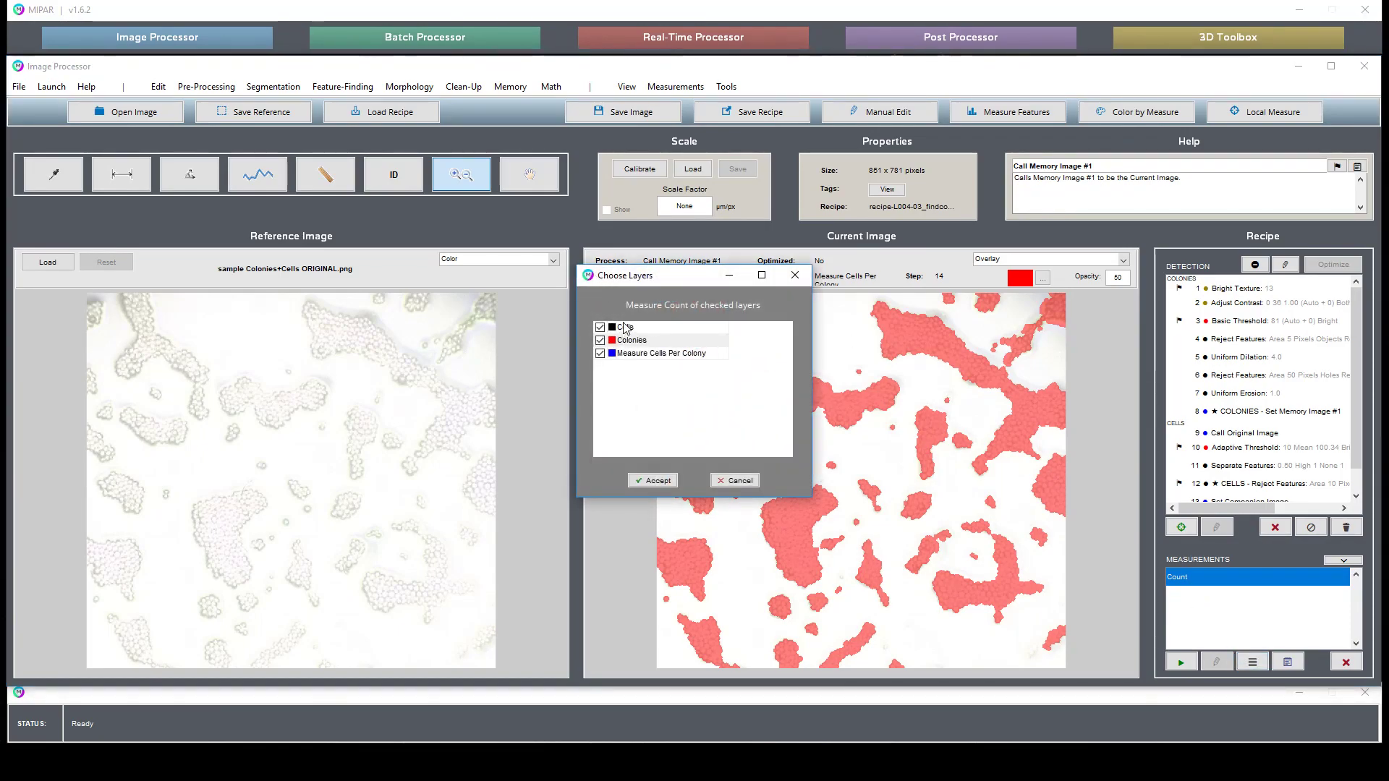
click(656, 481)
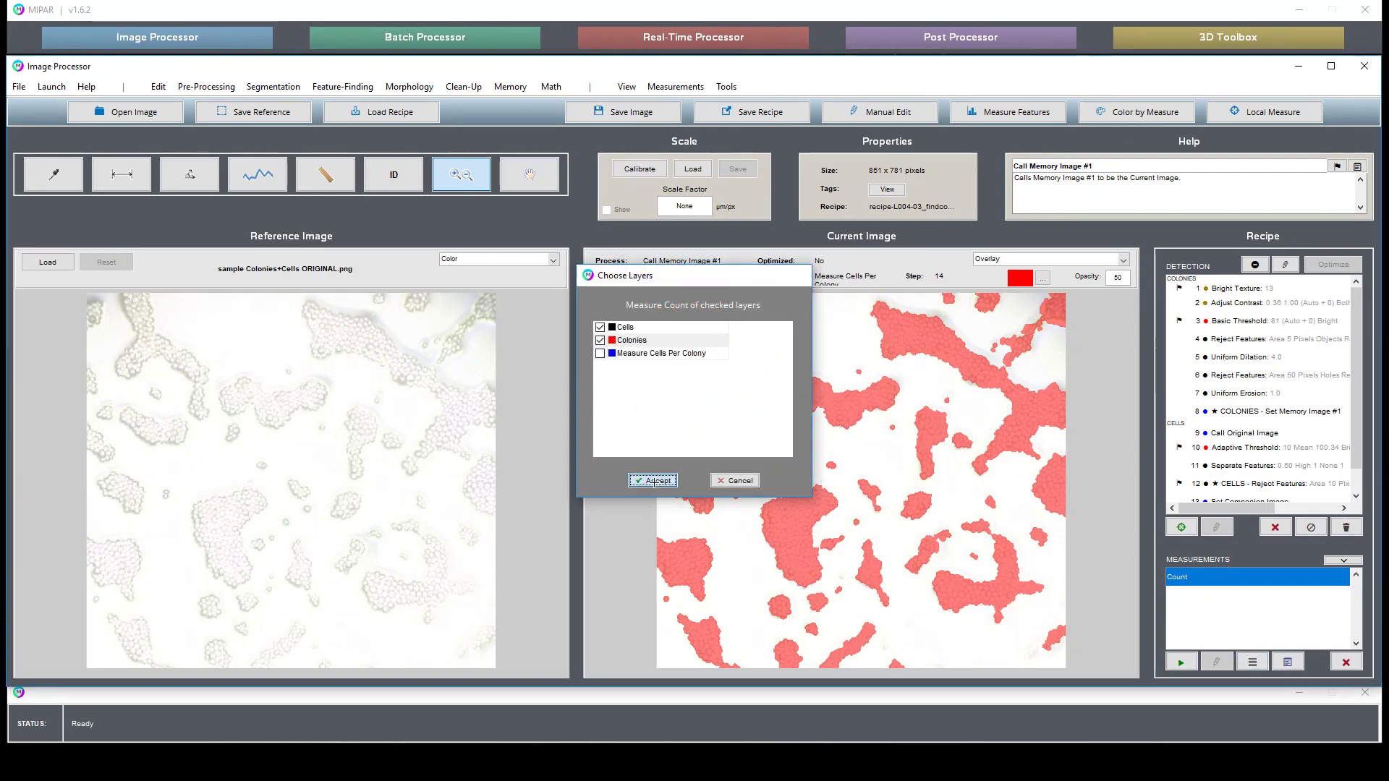
click(1287, 662)
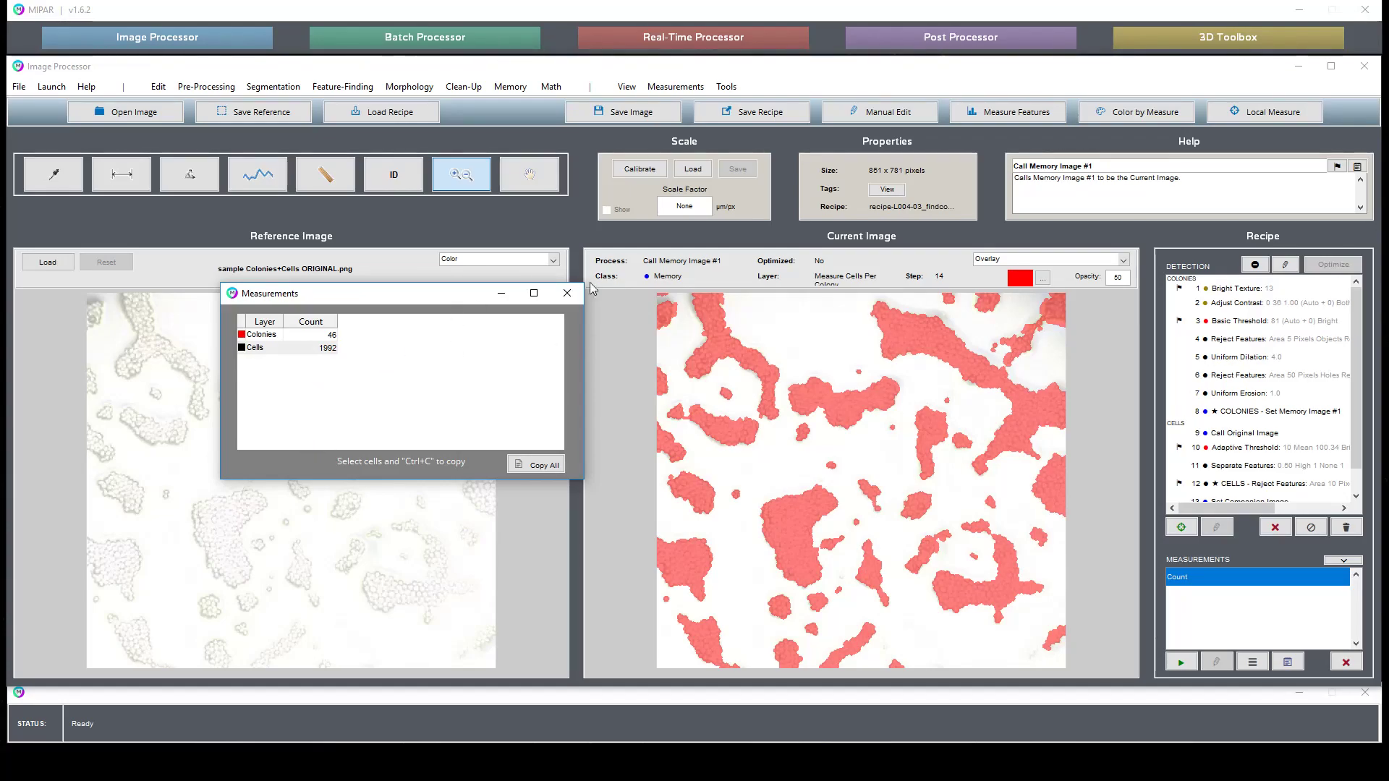
click(567, 293)
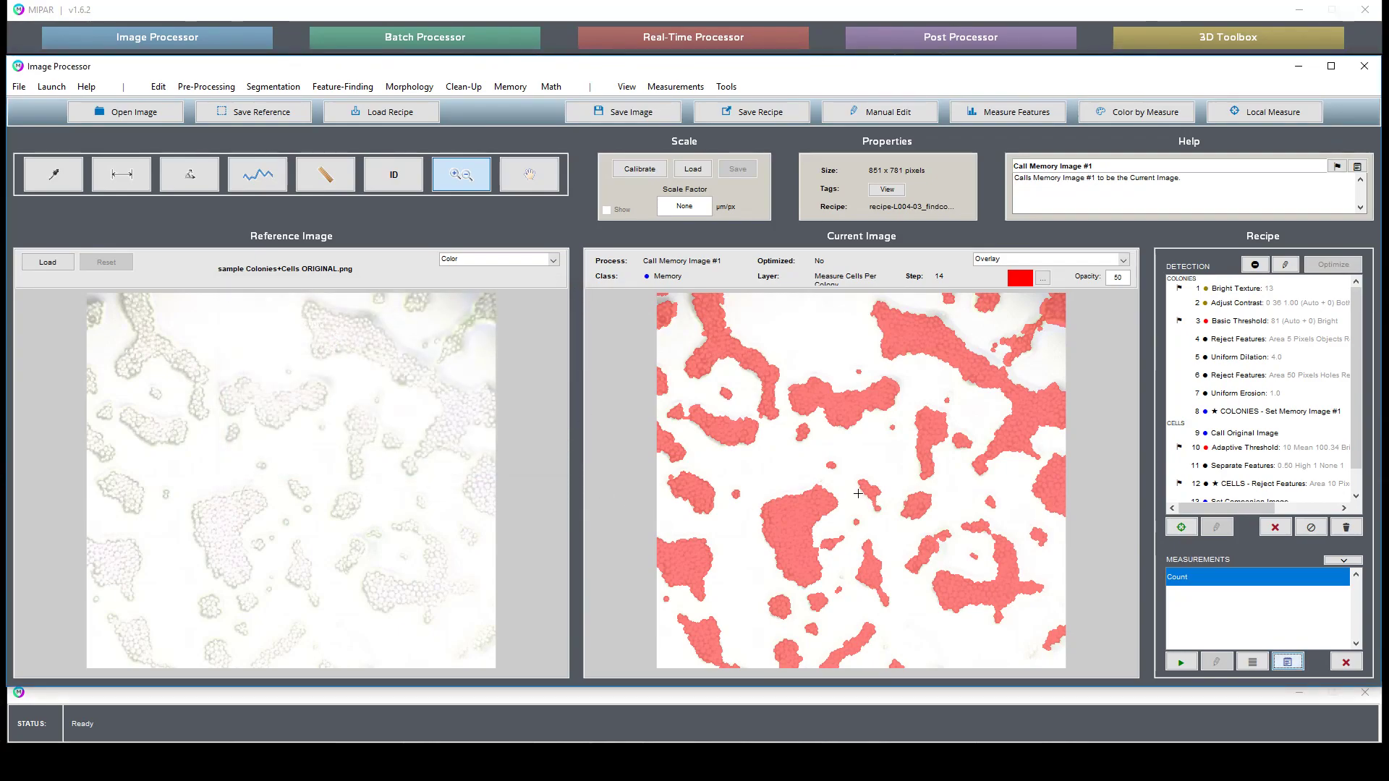
Step: Save the recipe with its Count measurement and collapse the recipe's measurements list
click(742, 114)
click(741, 125)
click(670, 320)
click(698, 319)
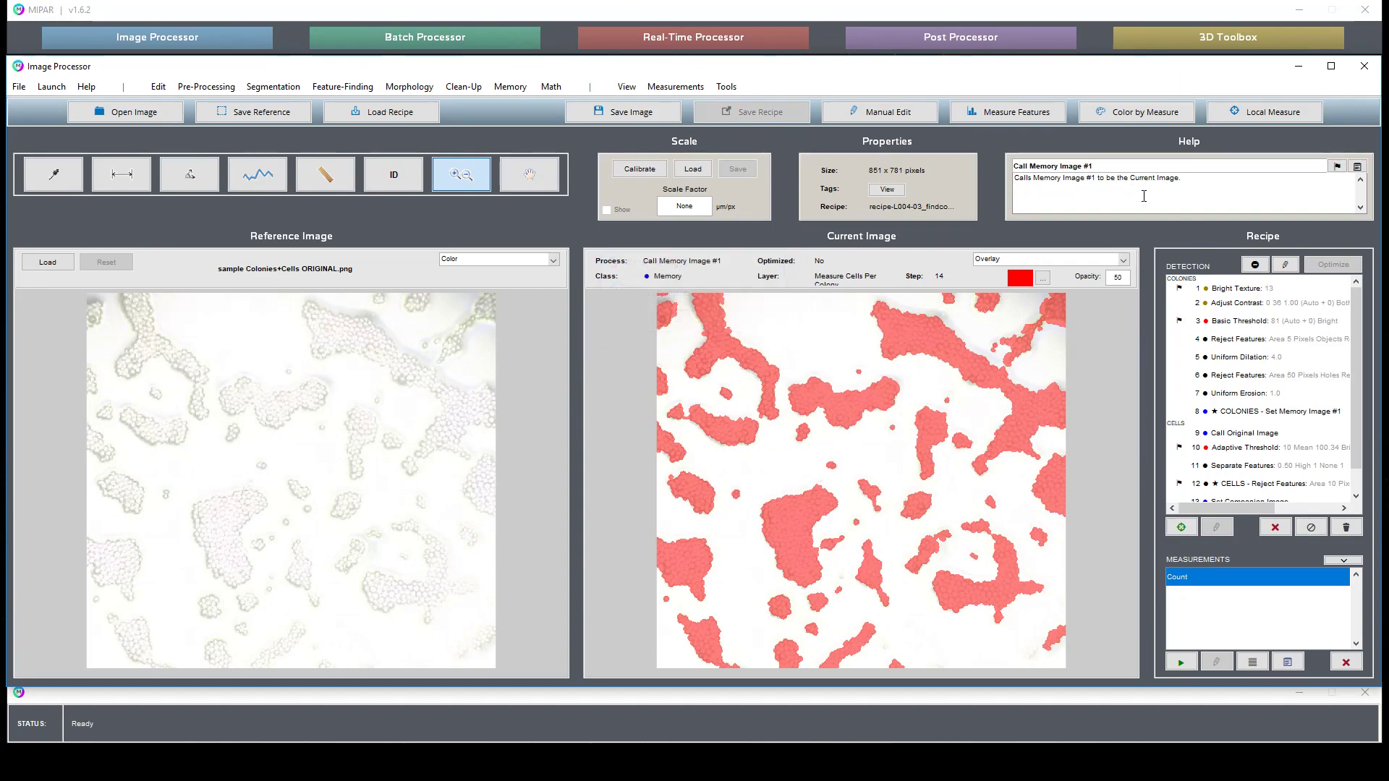
drag(1357, 435, 1357, 481)
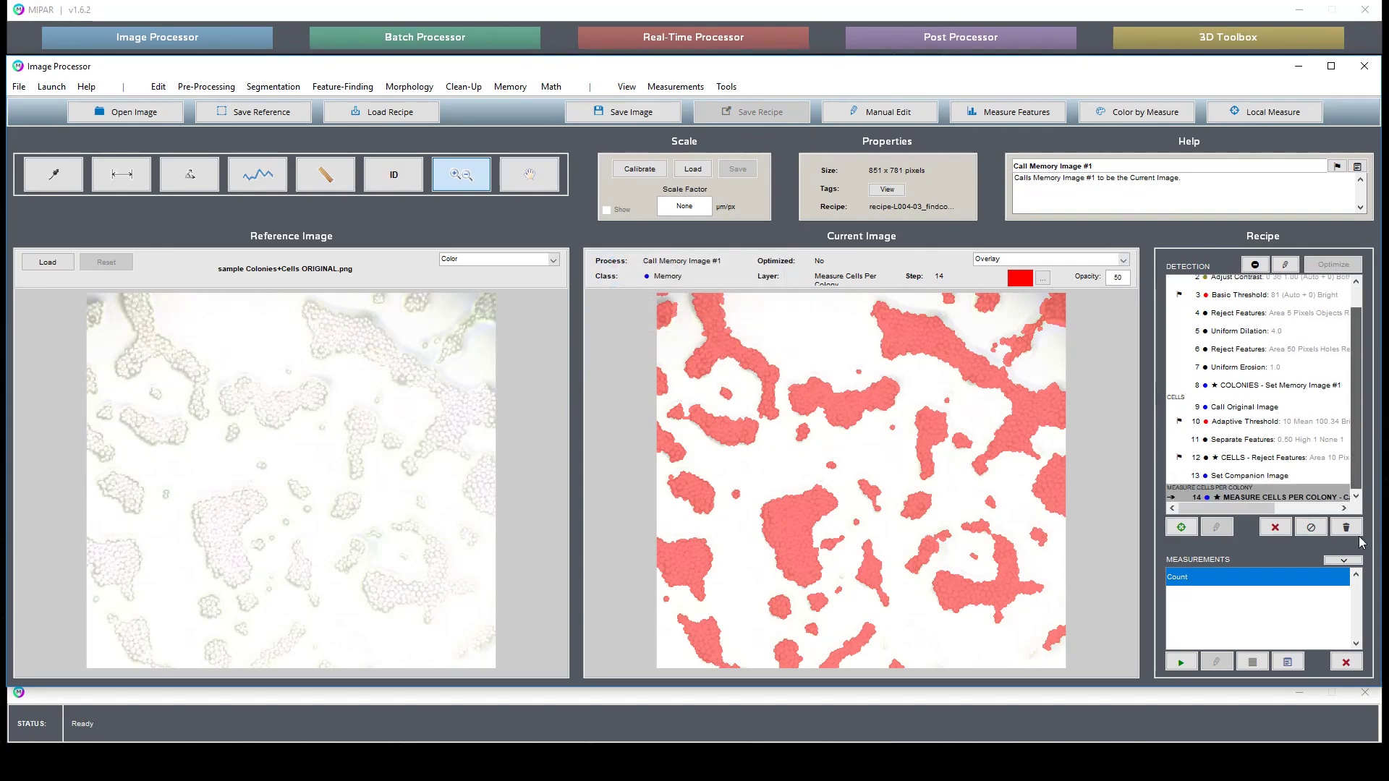
click(1356, 561)
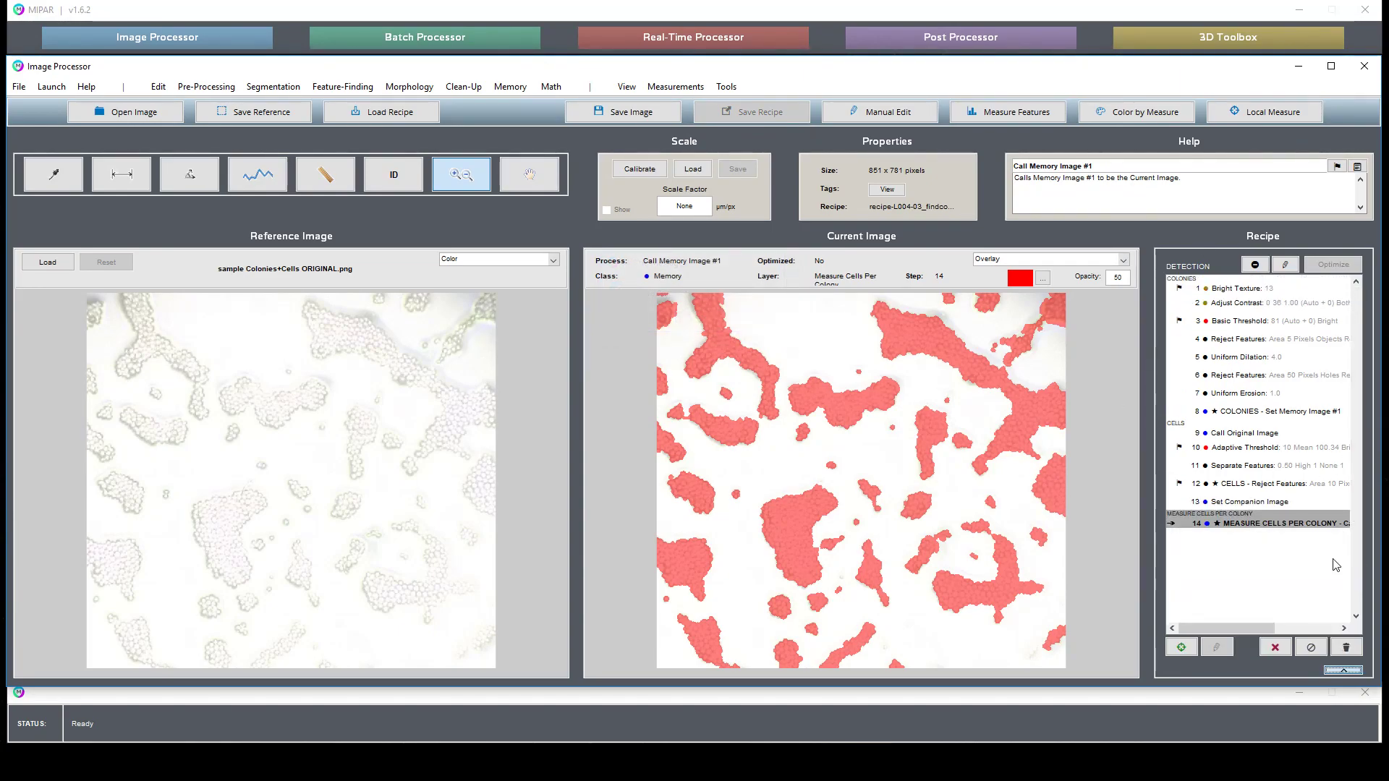
Step: Color the colonies by a generated Companion Features measurement, examine the table and histogram, and close the results
click(1215, 520)
click(1139, 112)
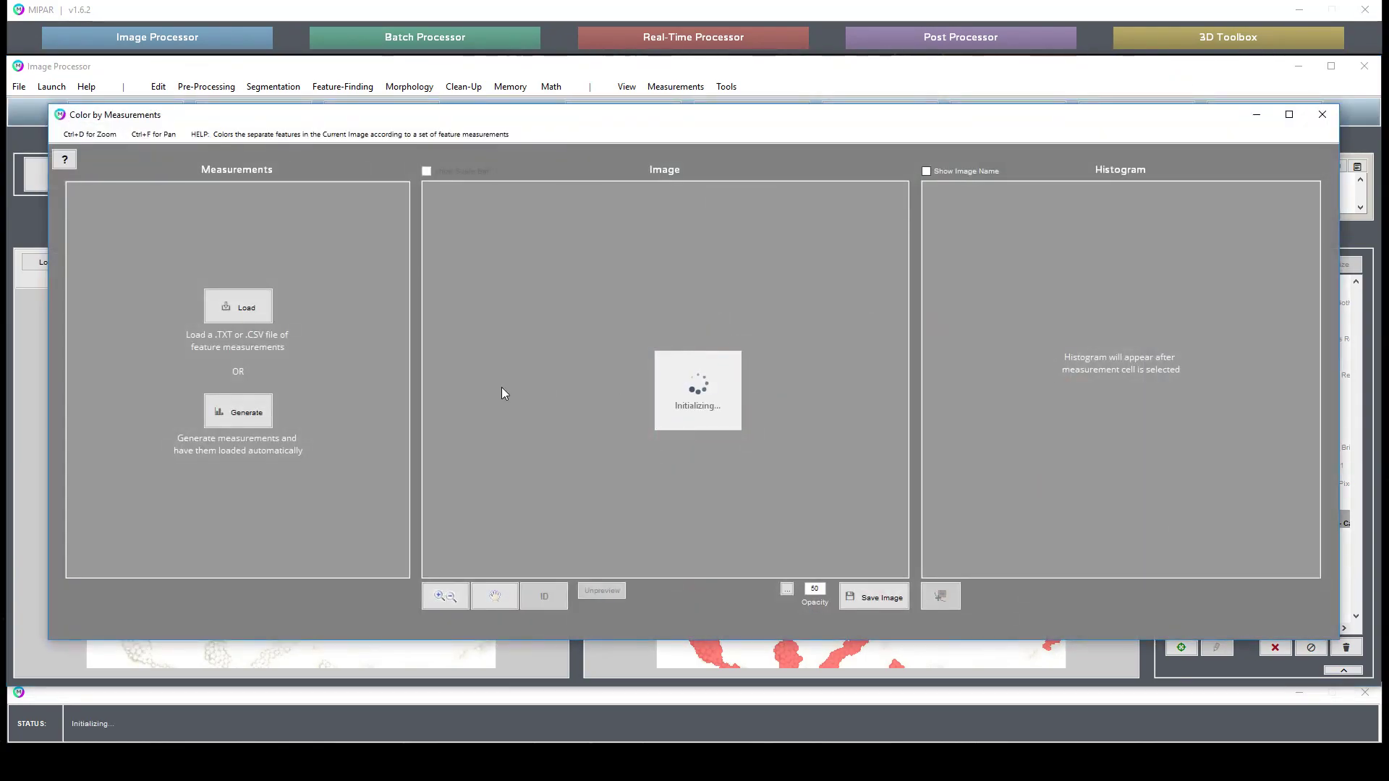
click(231, 416)
click(933, 97)
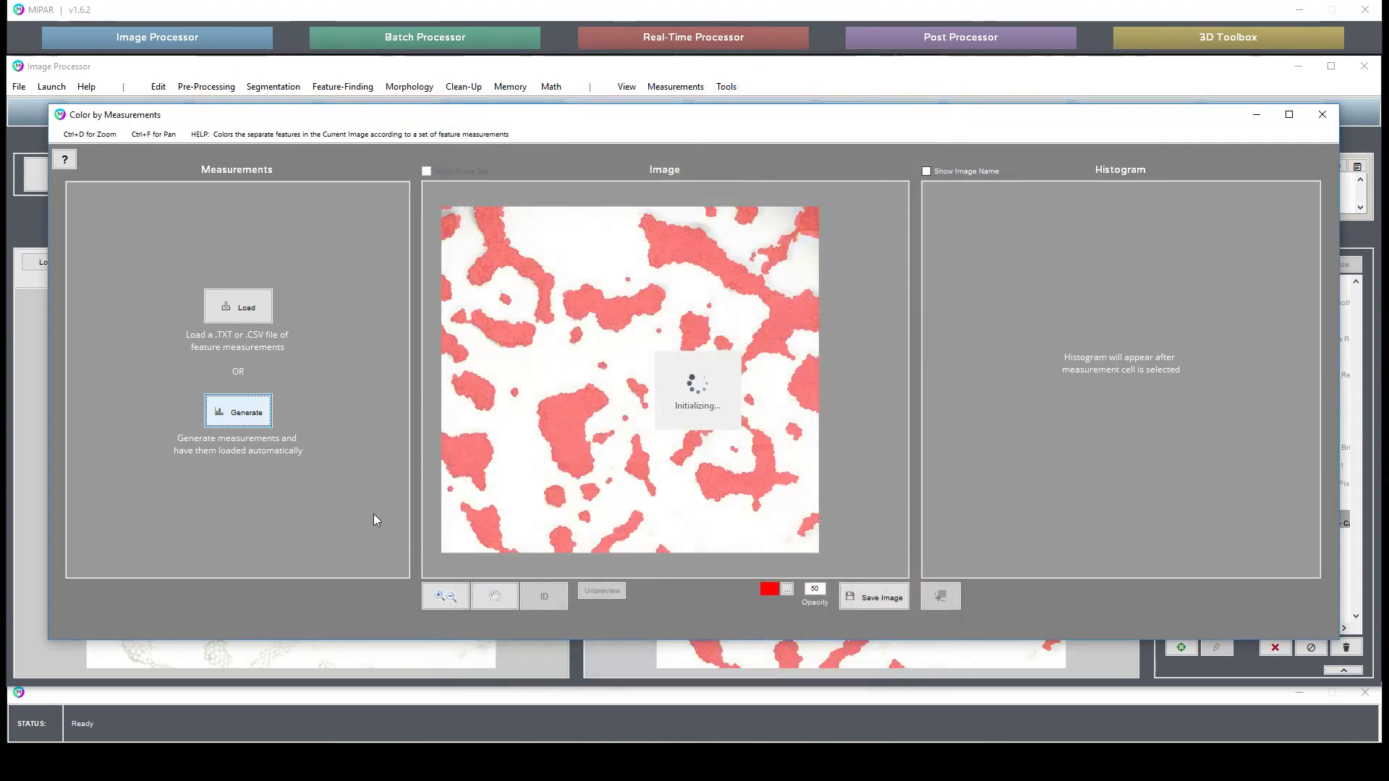
click(249, 412)
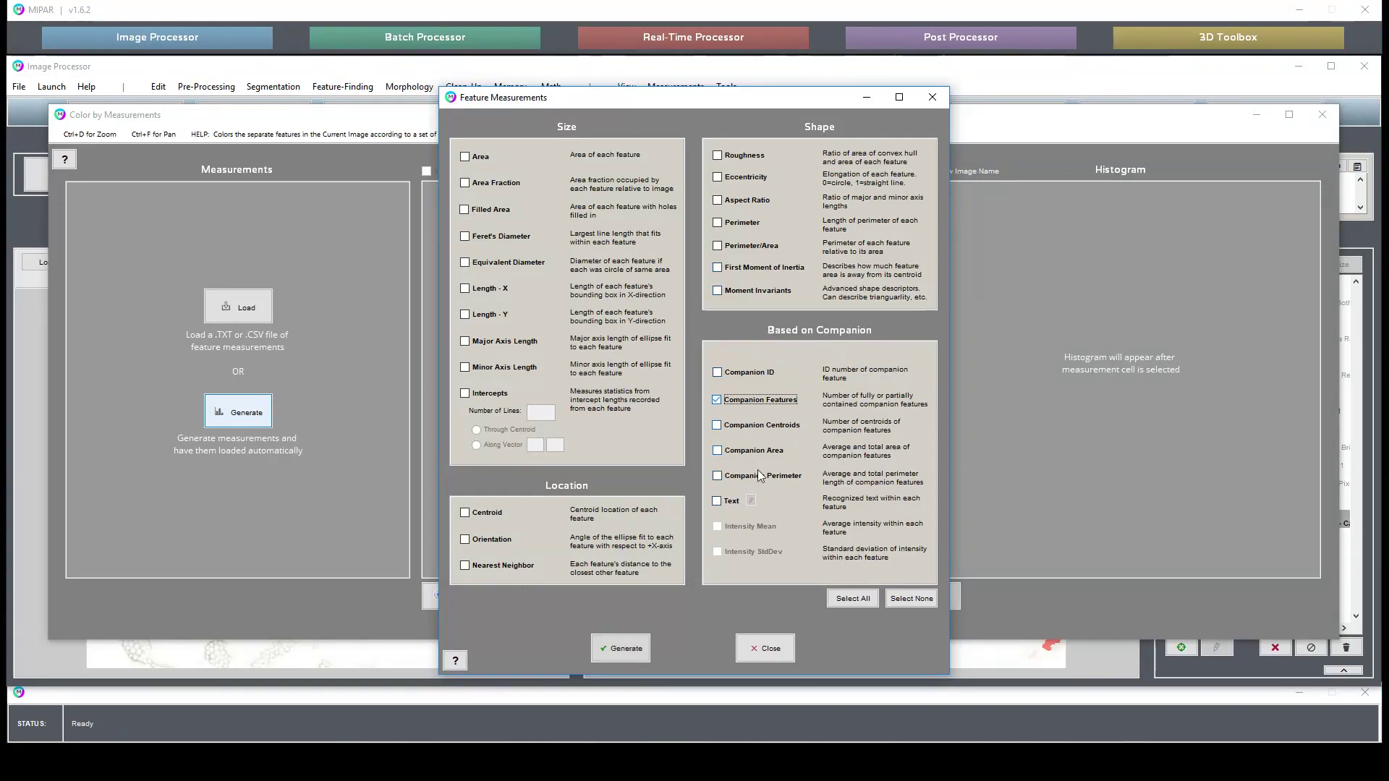
click(635, 649)
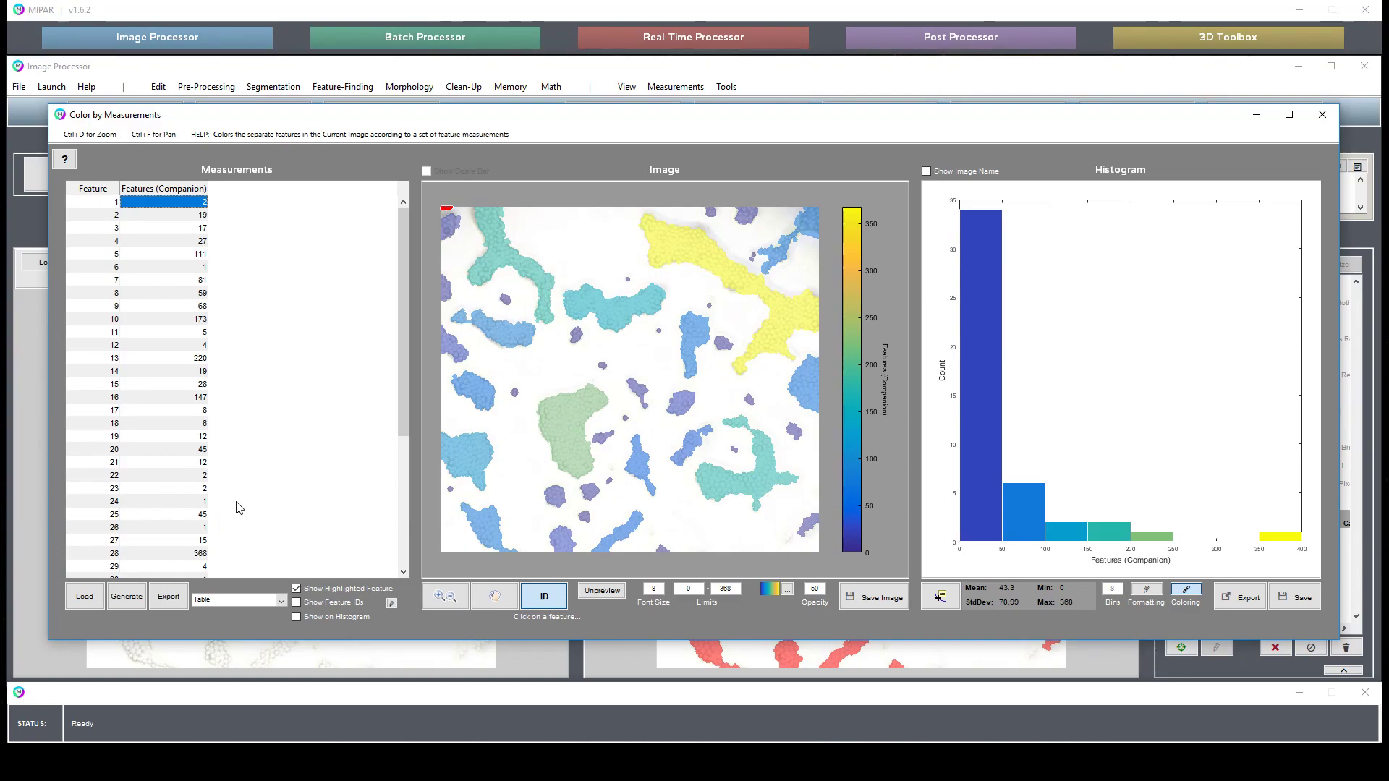
click(1321, 117)
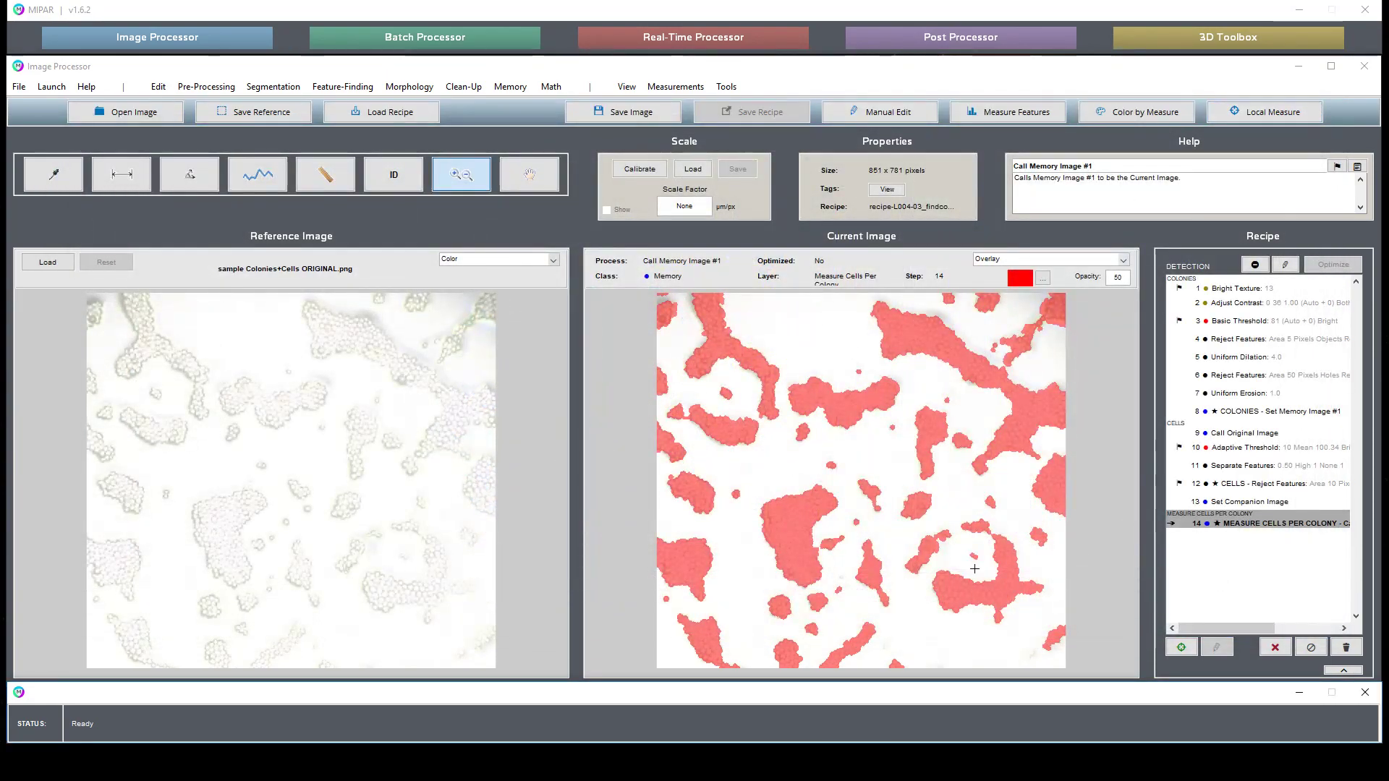